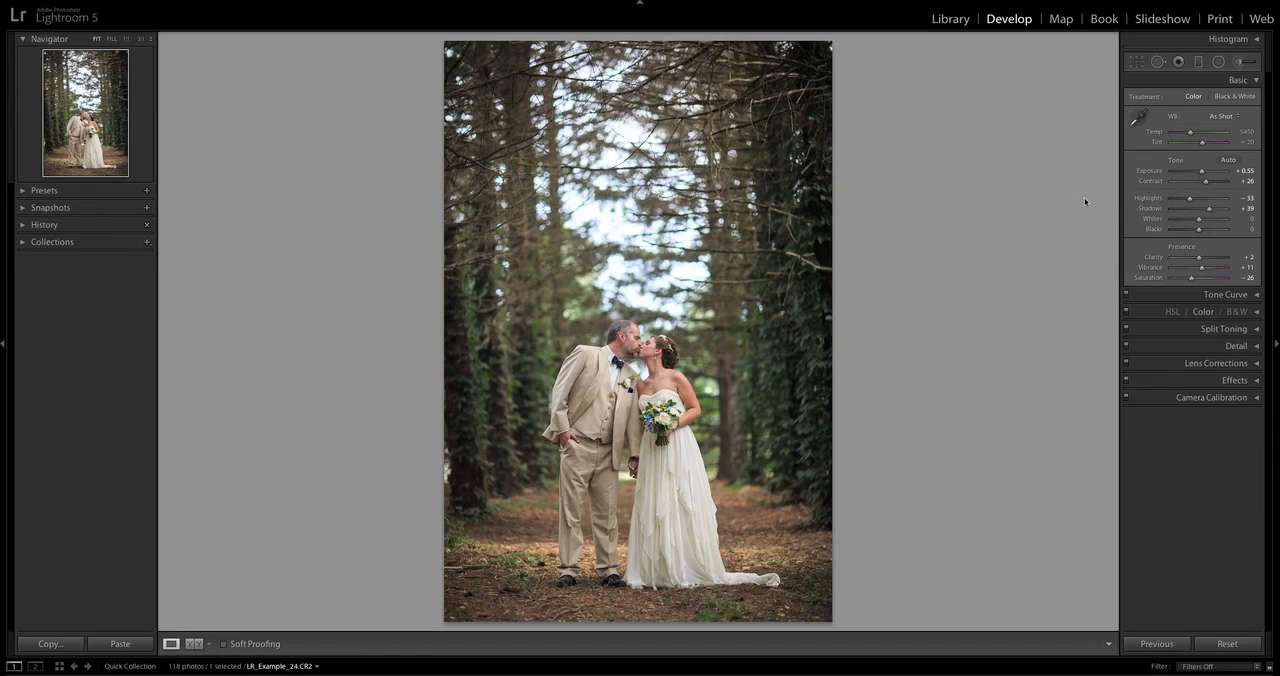
Draw a graduated filter with Clarity -50 and Sharpness -100 over the upper trees, narrow its transition and shift it lower.
left_click(1199, 65)
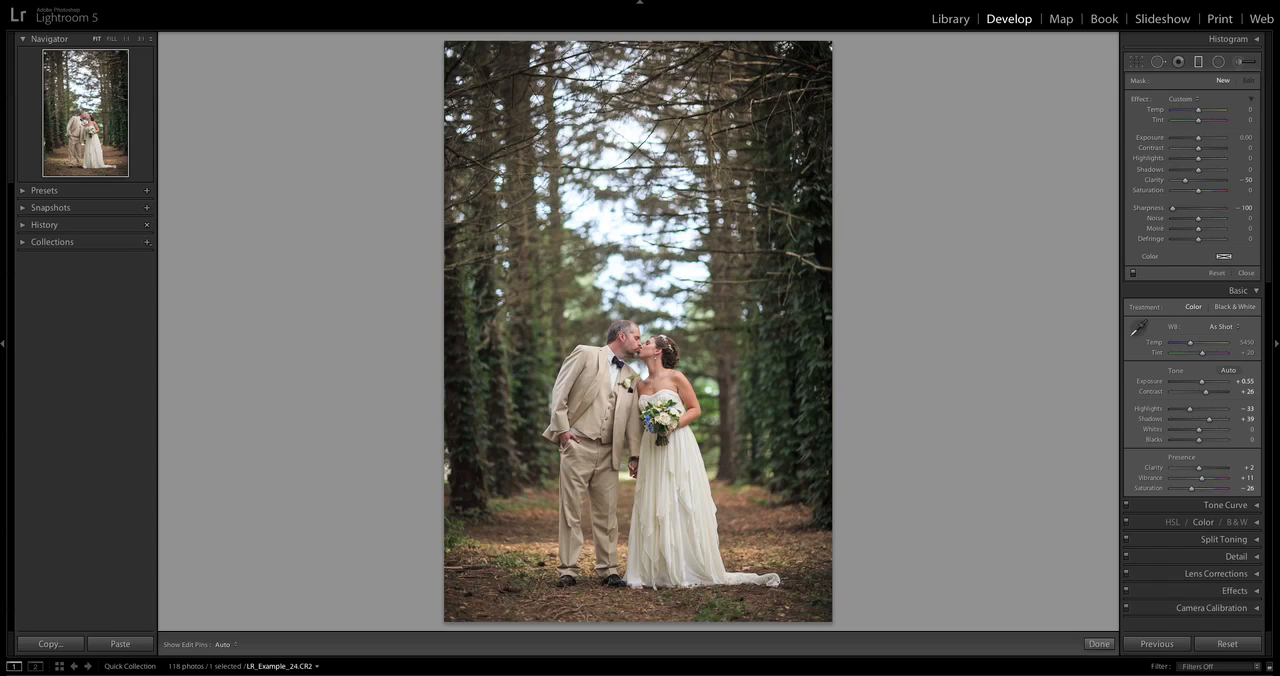
left_click_drag(635, 82, 634, 290)
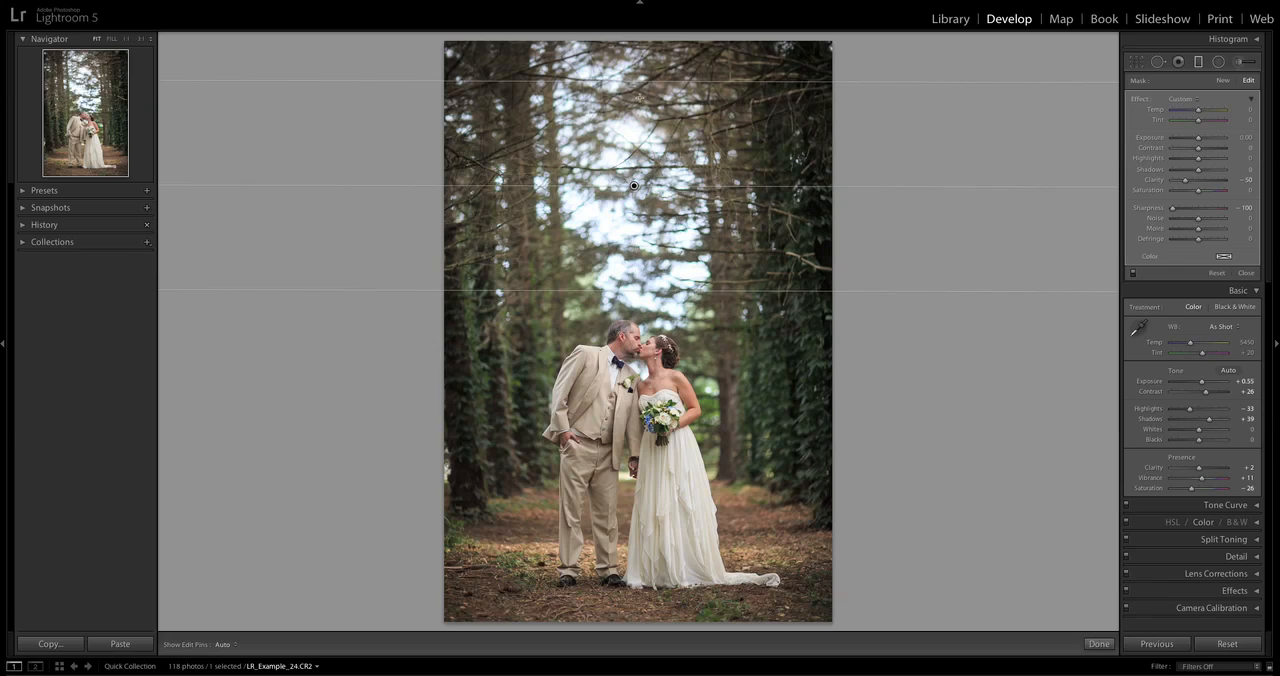
left_click_drag(631, 277, 637, 223)
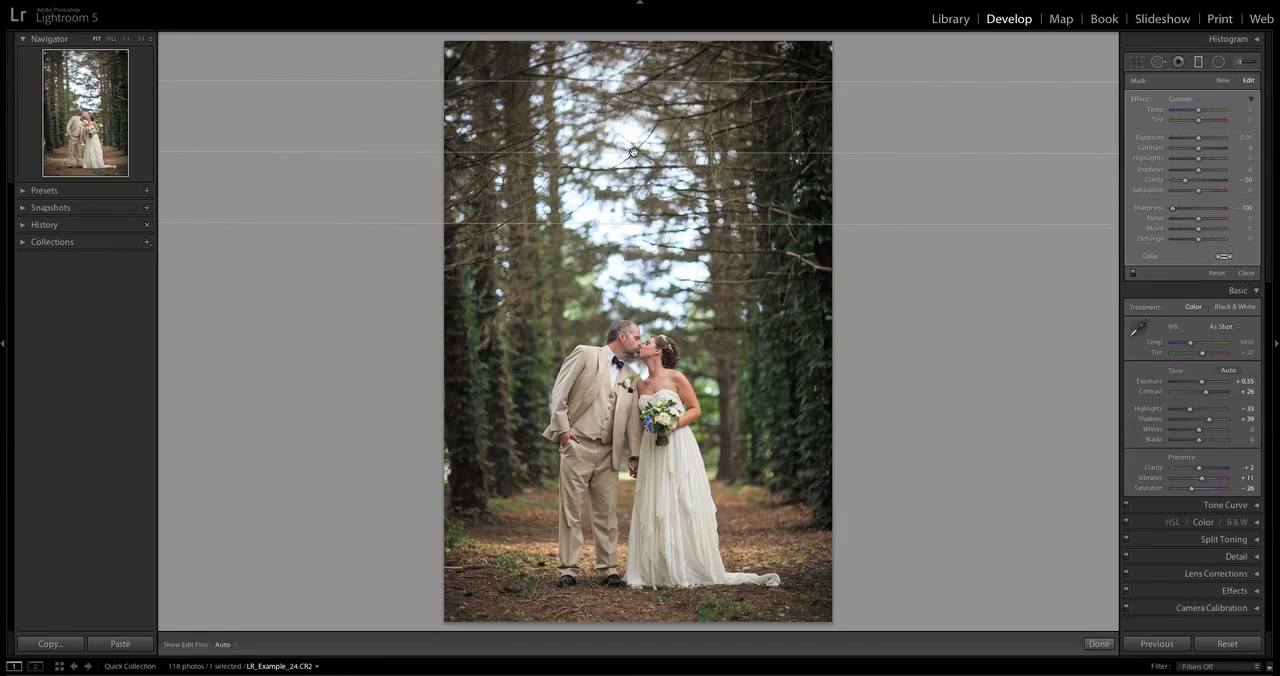
left_click_drag(633, 152, 635, 218)
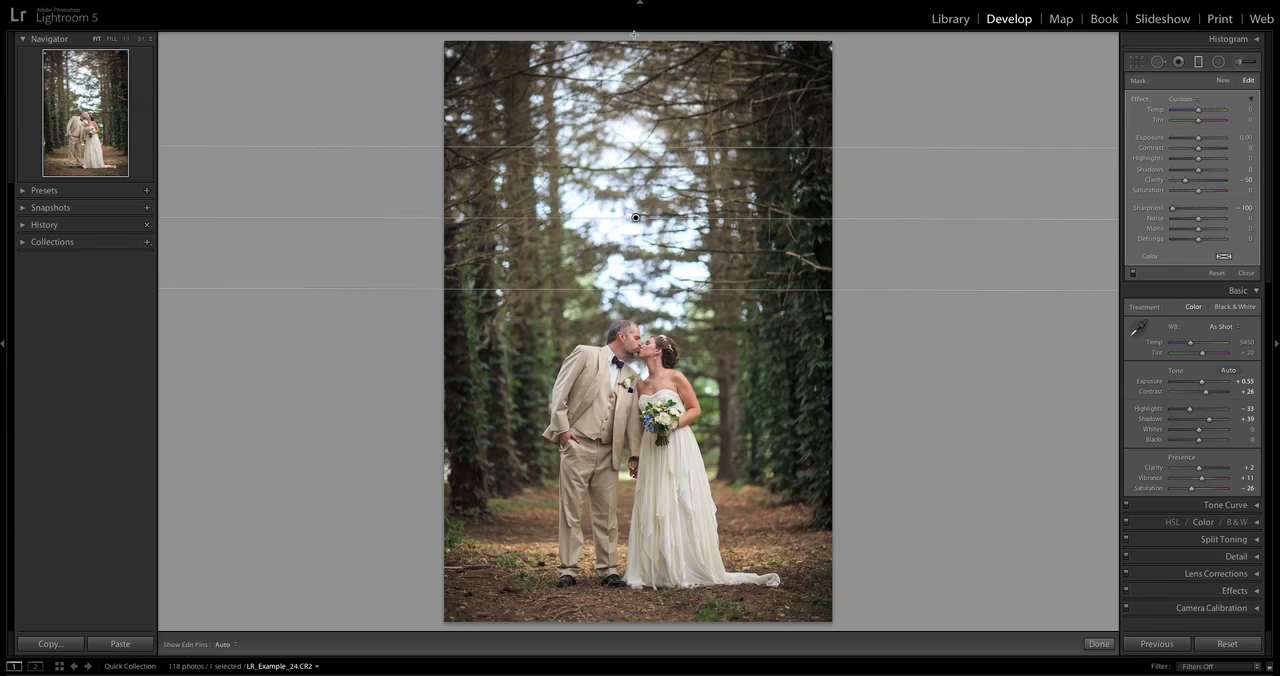
Add another graduated blur filter from the photo's top edge and two stacked ones from the bottom edge up to the couple's legs.
left_click_drag(634, 31, 632, 289)
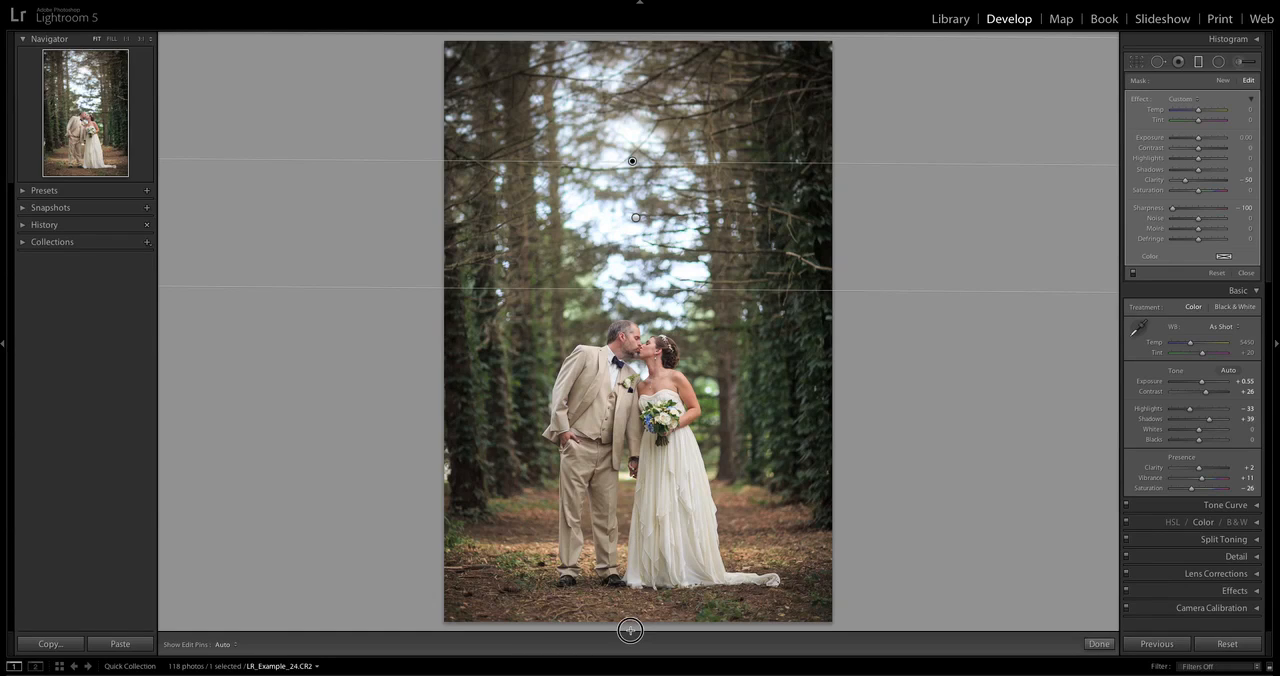
left_click_drag(630, 630, 632, 462)
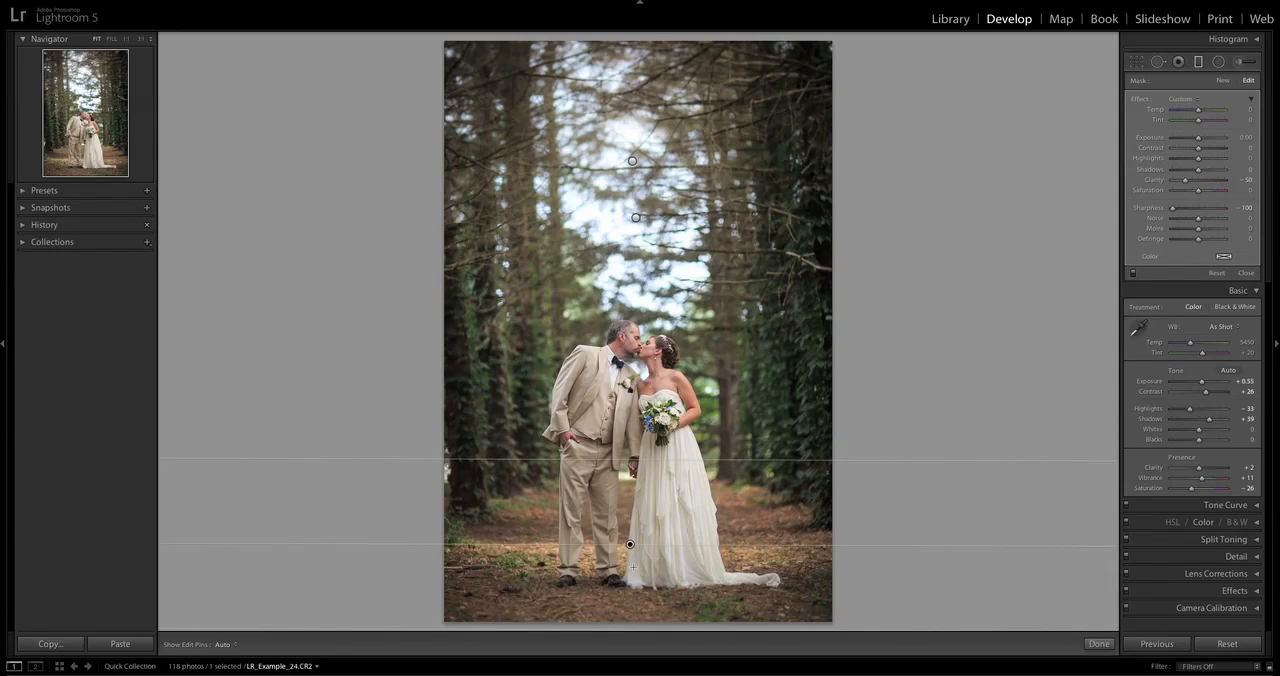
left_click_drag(628, 621, 629, 451)
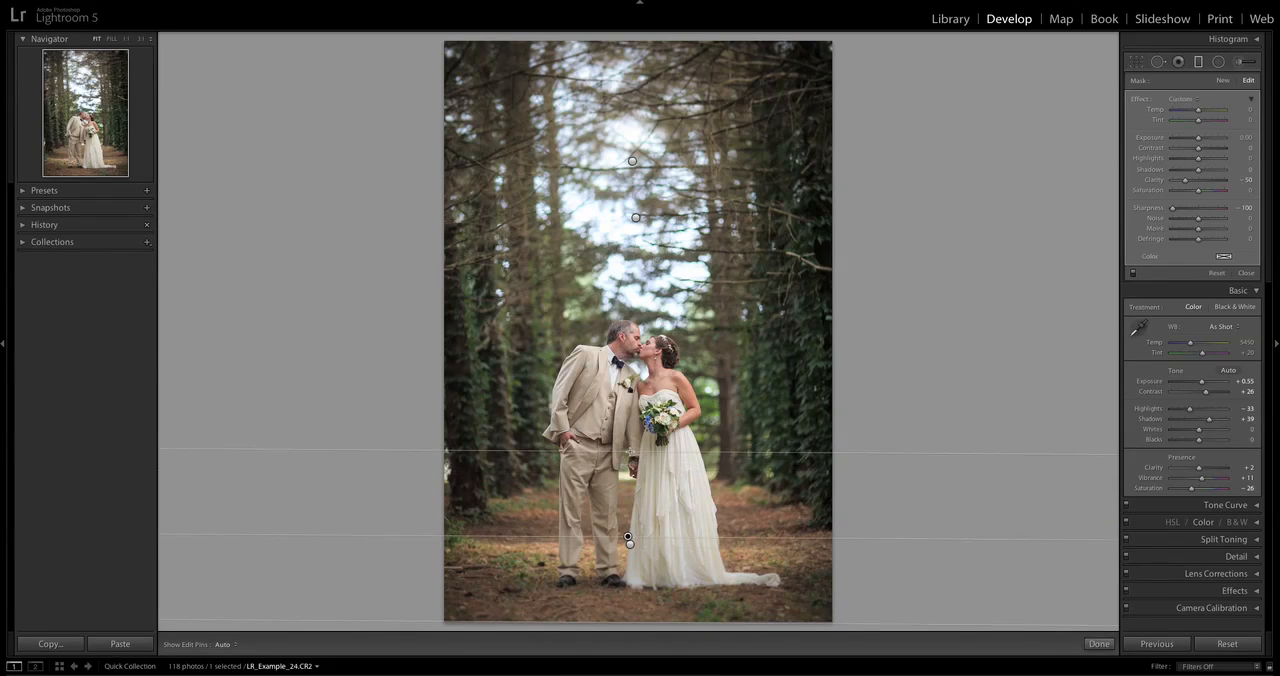
Compare the forest photo with the graduated blur filters switched off and on.
left_click(1133, 275)
left_click(1133, 275)
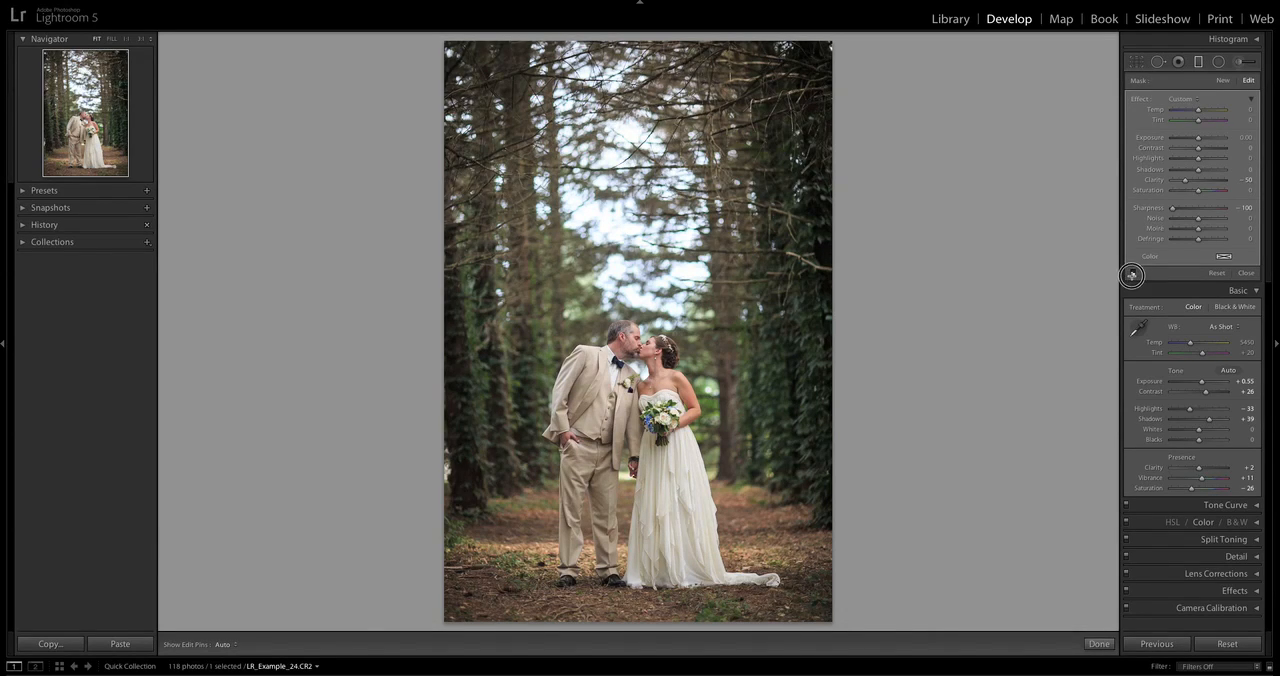
left_click(1133, 275)
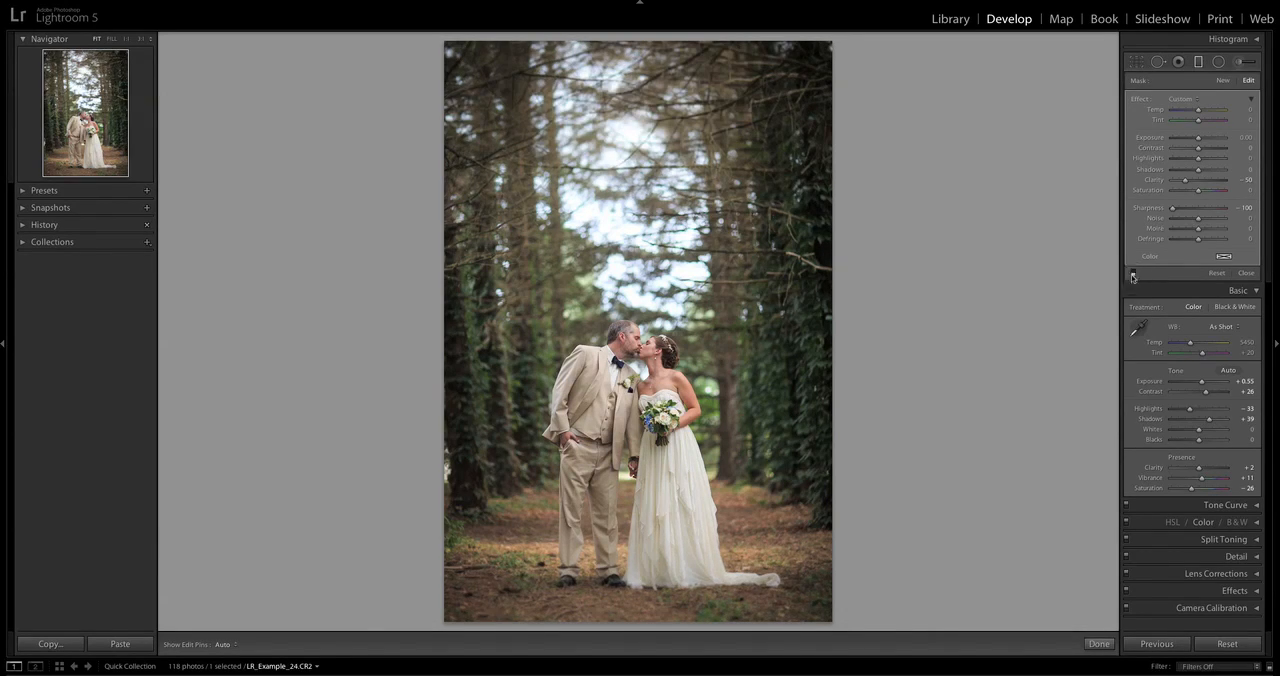
left_click(1133, 275)
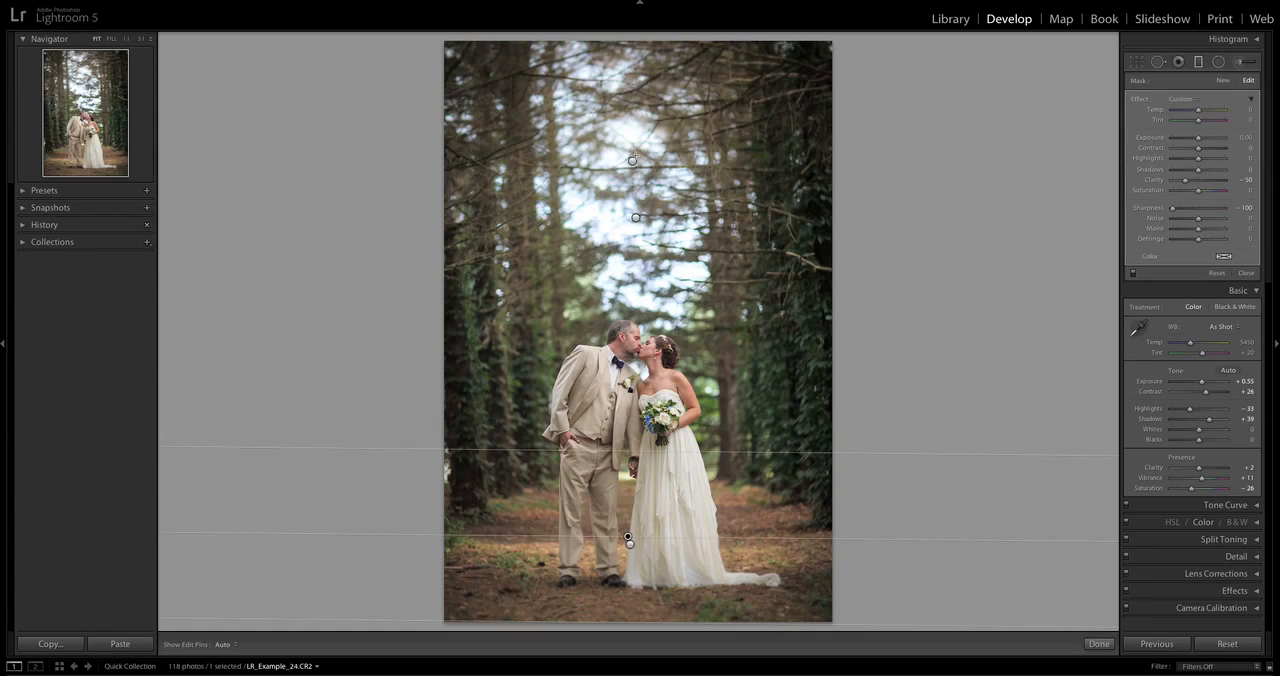
Delete the uppermost graduated blur filter and draw a replacement over the treetops.
left_click(632, 160)
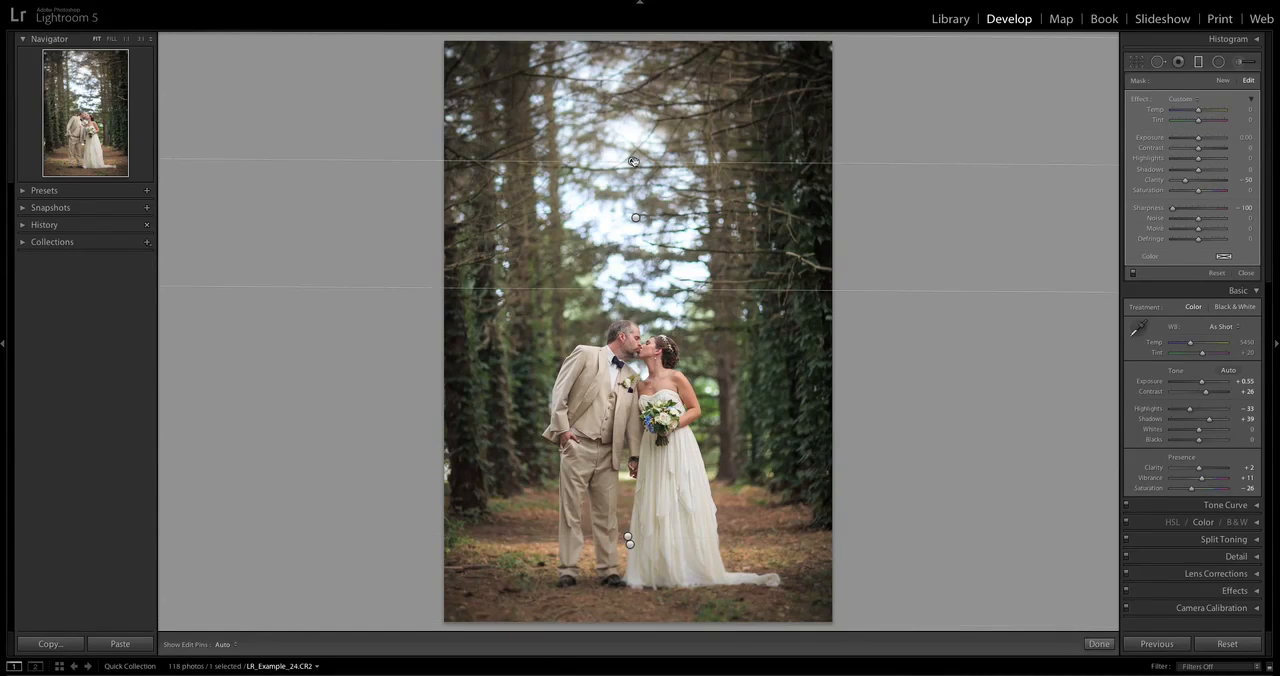
key("Delete")
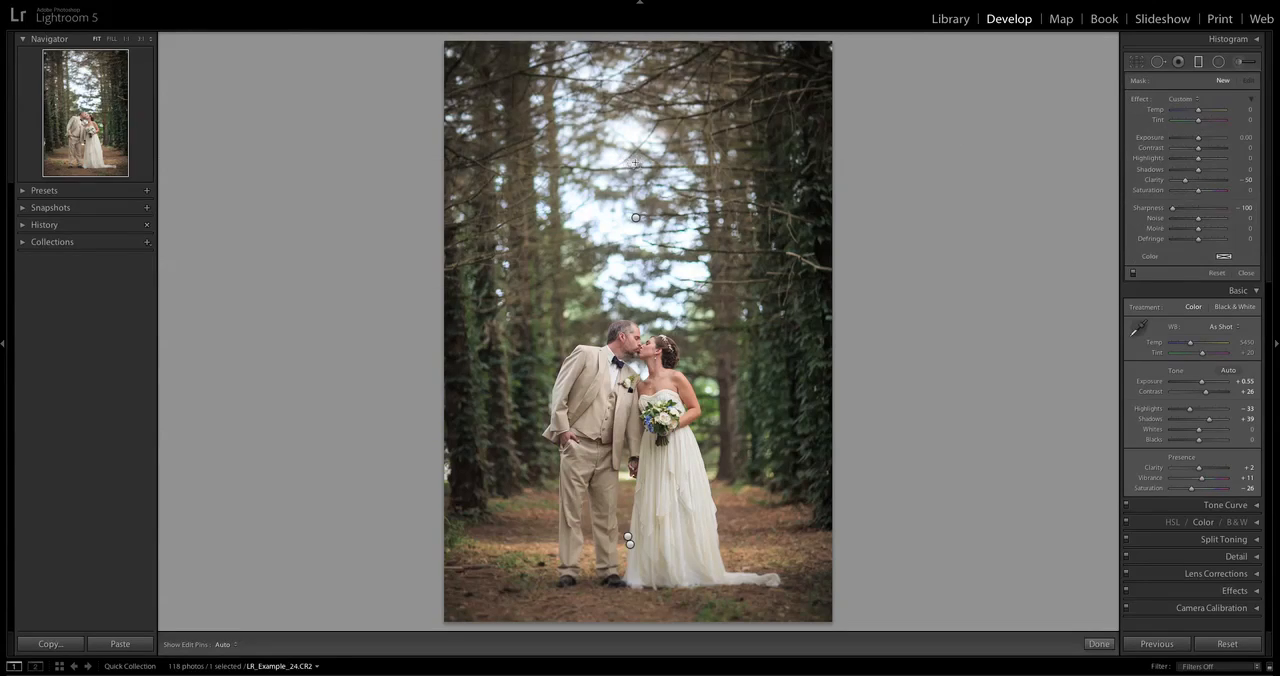
left_click(635, 217)
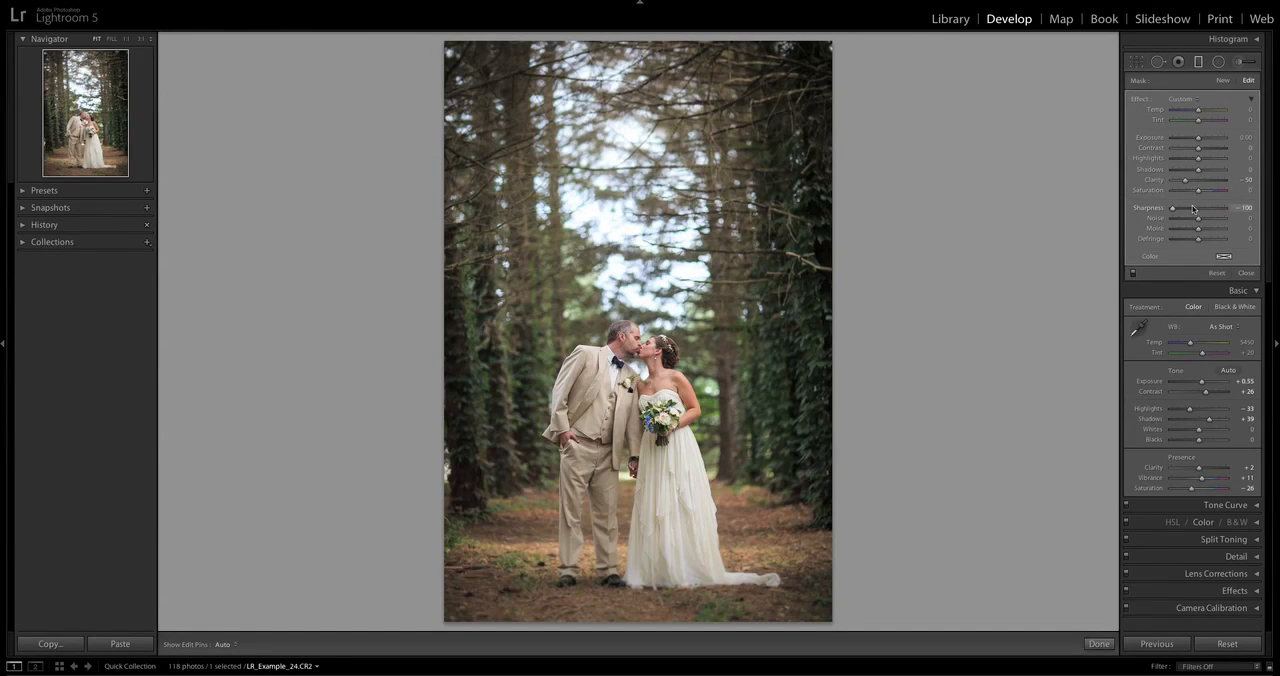
left_click_drag(1190, 211, 1108, 187)
left_click_drag(630, 149, 635, 253)
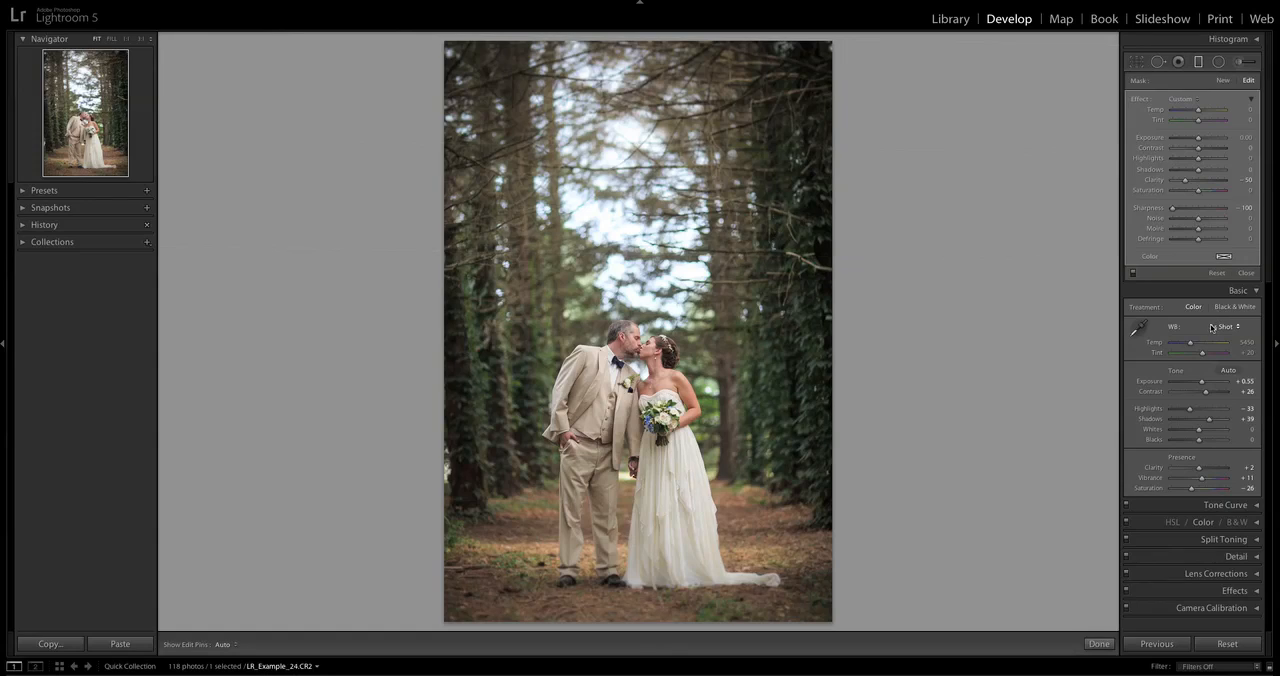
Add a new graduated filter with the LRT | Sunflare preset from the photo's top edge down to the couple's upper bodies.
left_click(1223, 81)
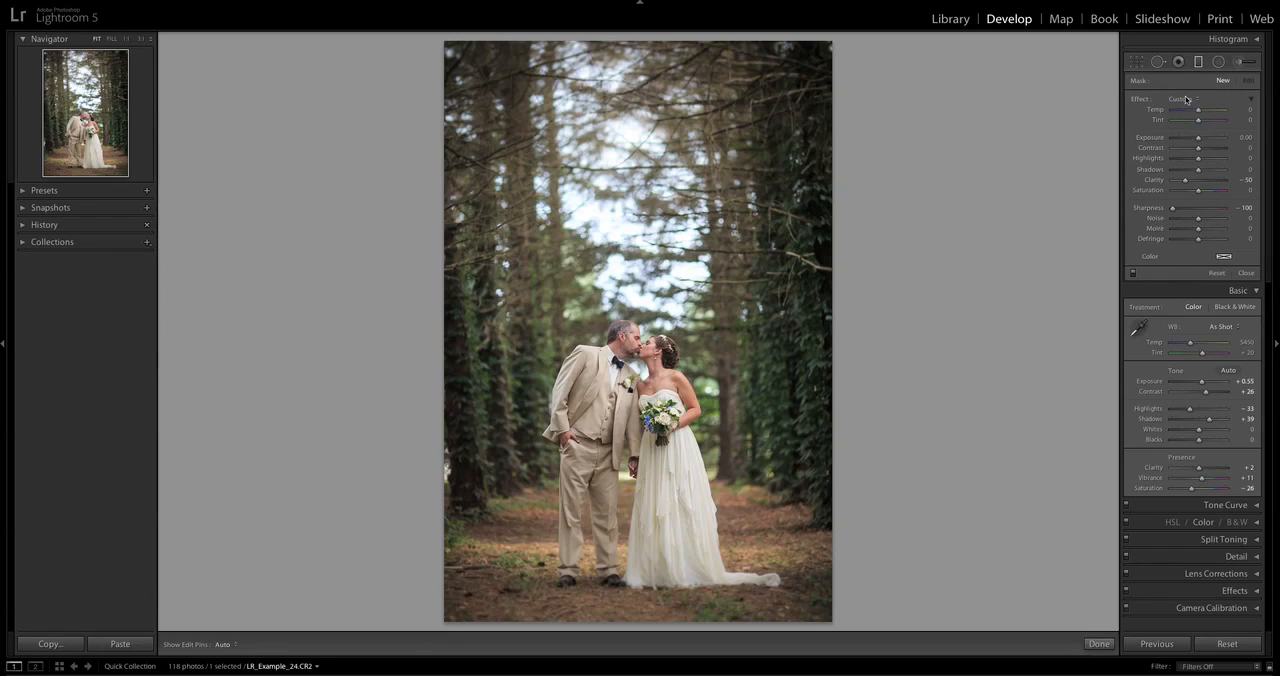
left_click(1186, 99)
left_click(1208, 610)
left_click_drag(631, 50, 631, 300)
left_click_drag(629, 330, 627, 373)
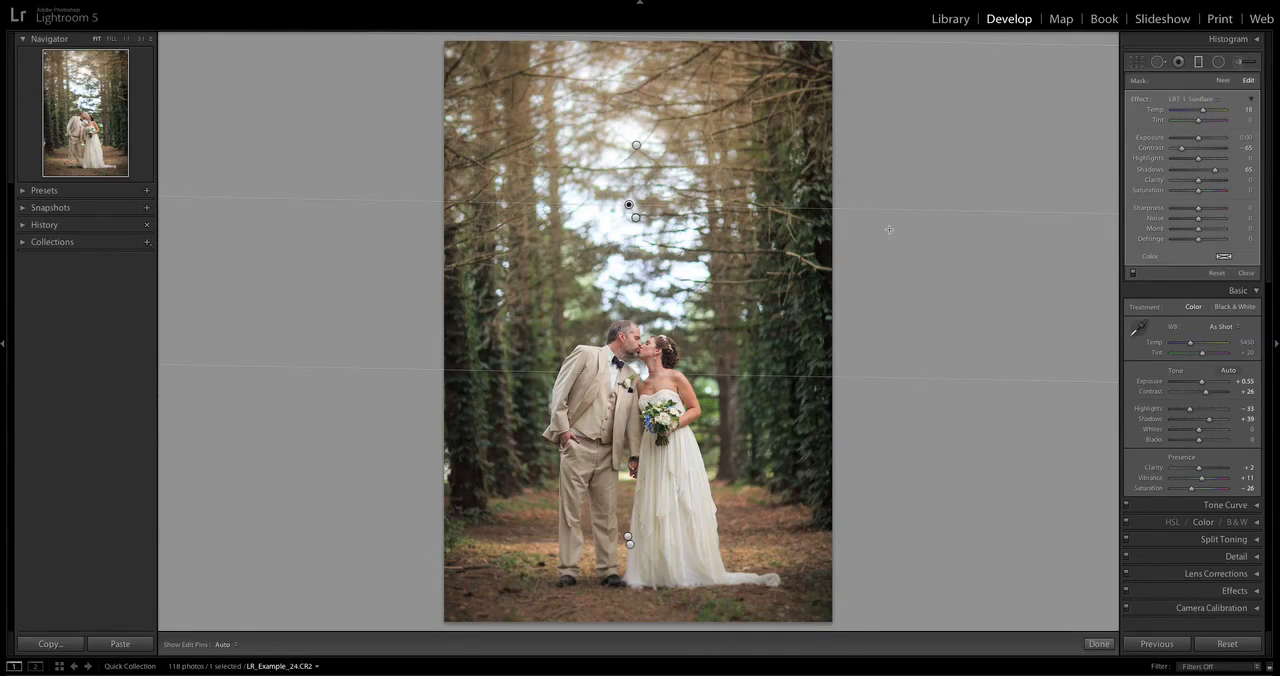
Compare the forest photo with all graduated filters off and on, and examine the Sunflare filter's Temp setting.
left_click(1135, 275)
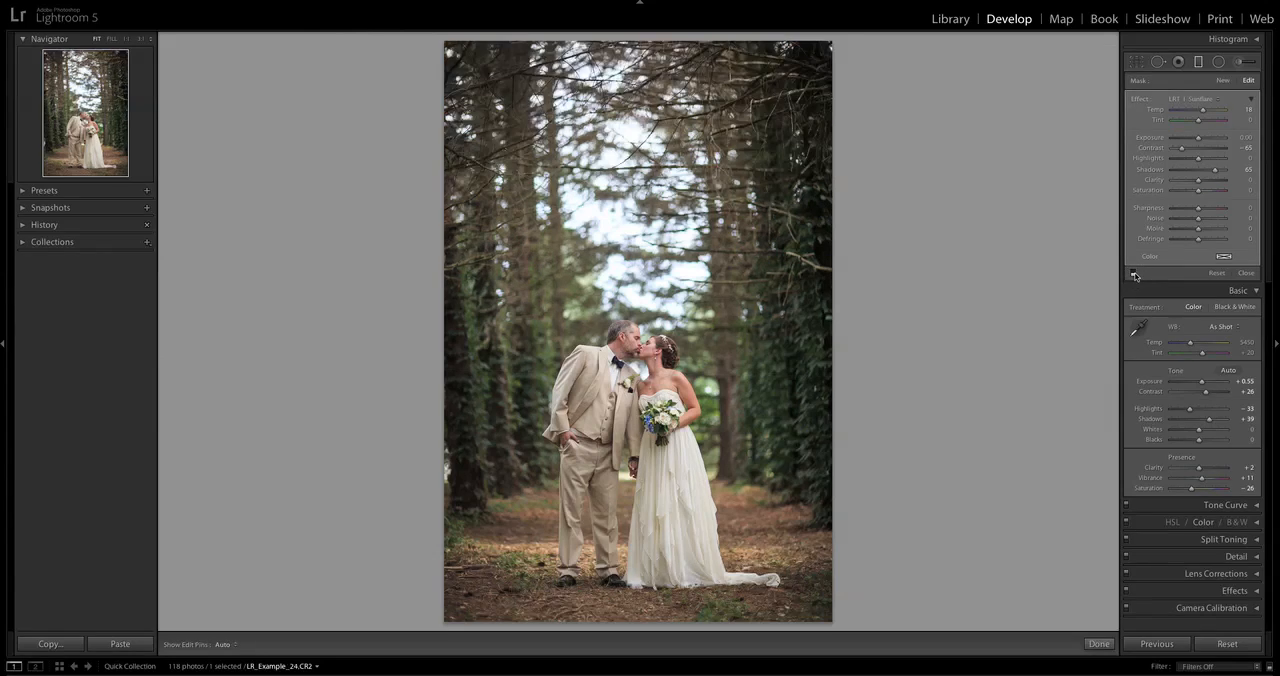
left_click(1135, 275)
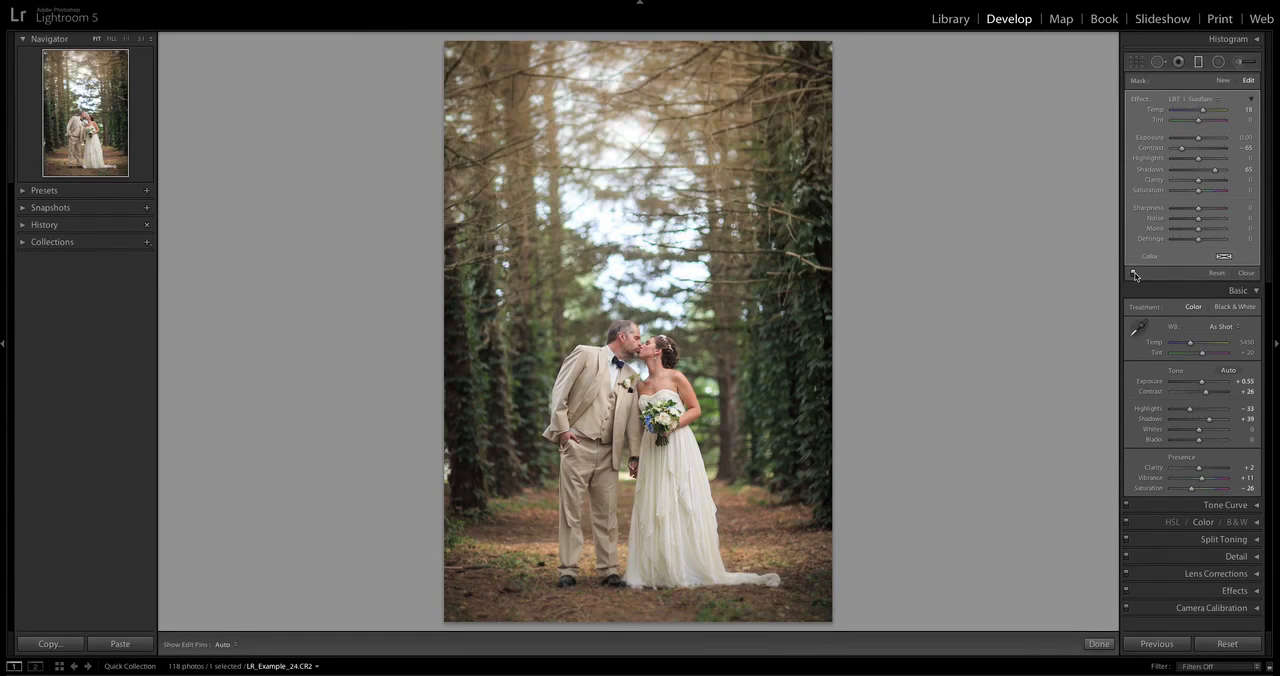
left_click(1135, 275)
left_click(1135, 275)
left_click_drag(1207, 112, 1199, 111)
left_click_drag(1158, 111, 1189, 111)
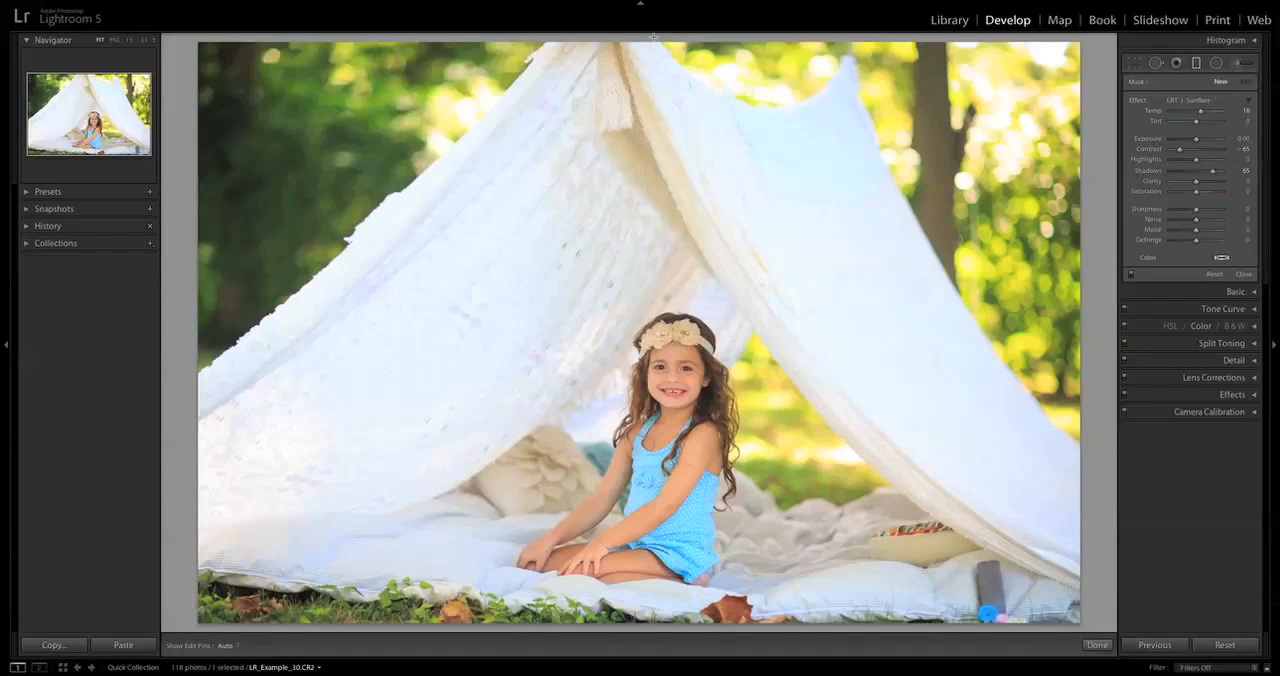
Draw an LRT | Sunflare graduated filter from the top edge of the tent photo down to the girl's head.
left_click_drag(651, 51, 652, 306)
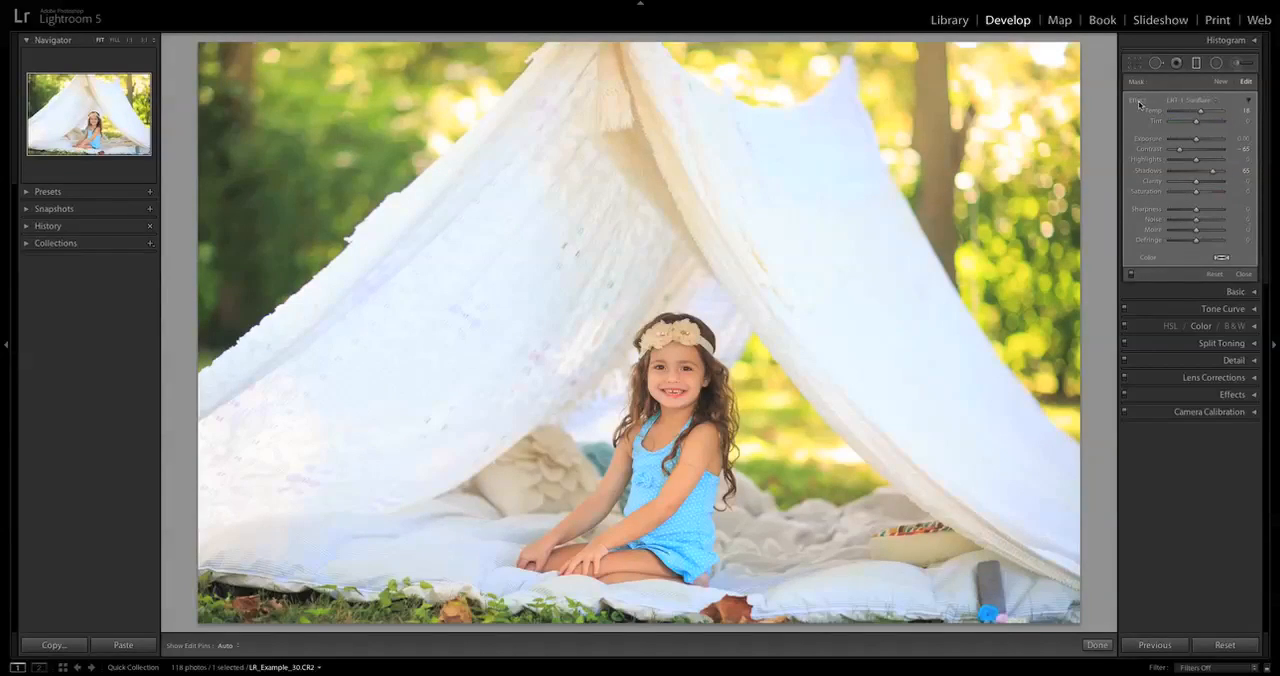
left_click(1188, 104)
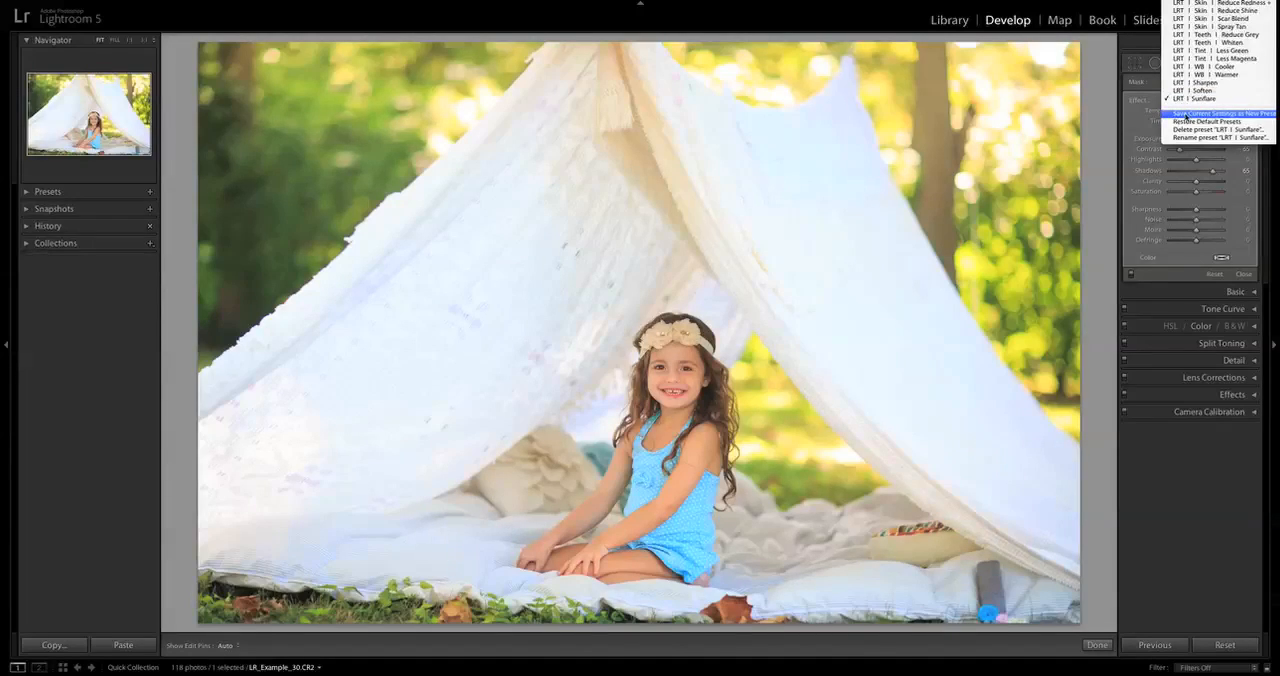
left_click(1138, 99)
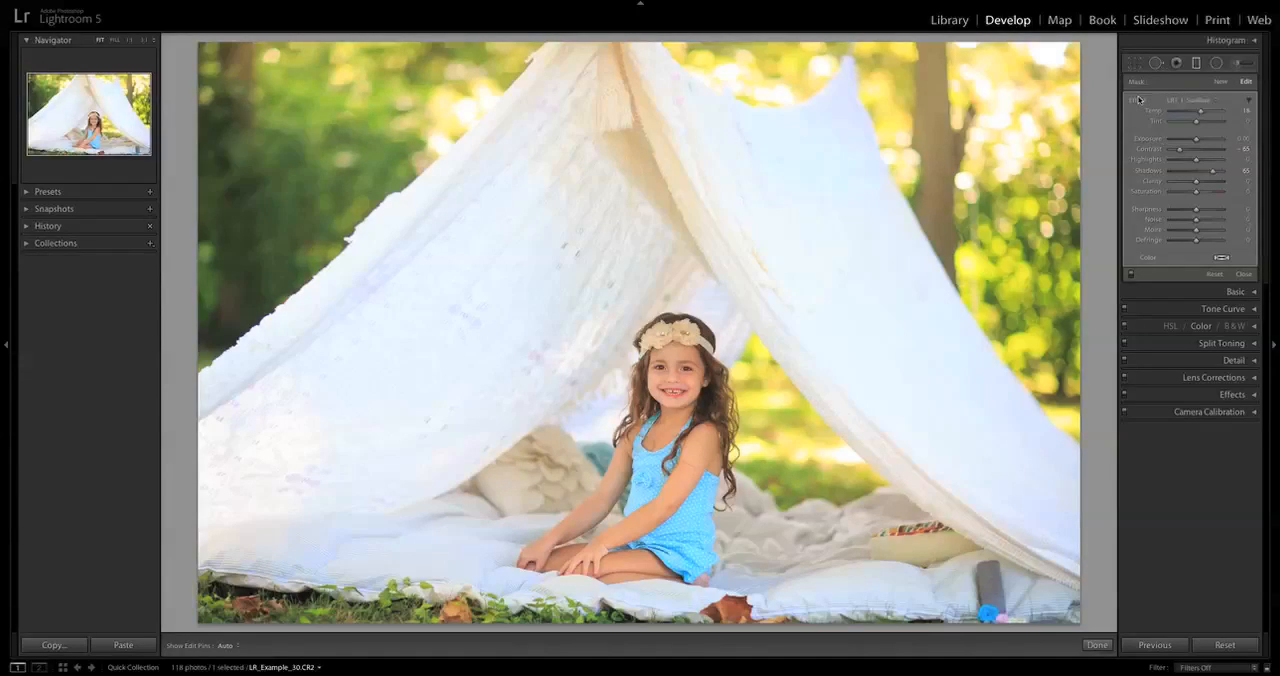
Add new graduated filters with the LRT | Blur Brush preset, two inward from the tent photo's right edge and two from its left edge.
left_click(1222, 84)
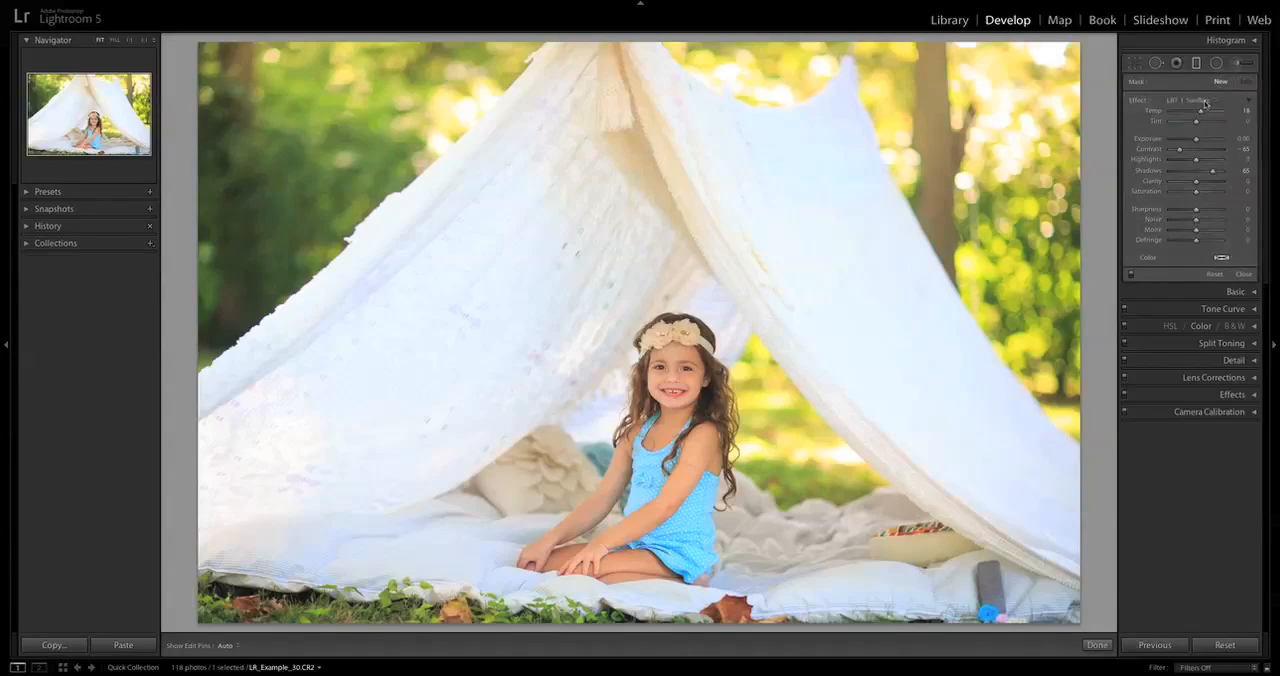
left_click(1205, 103)
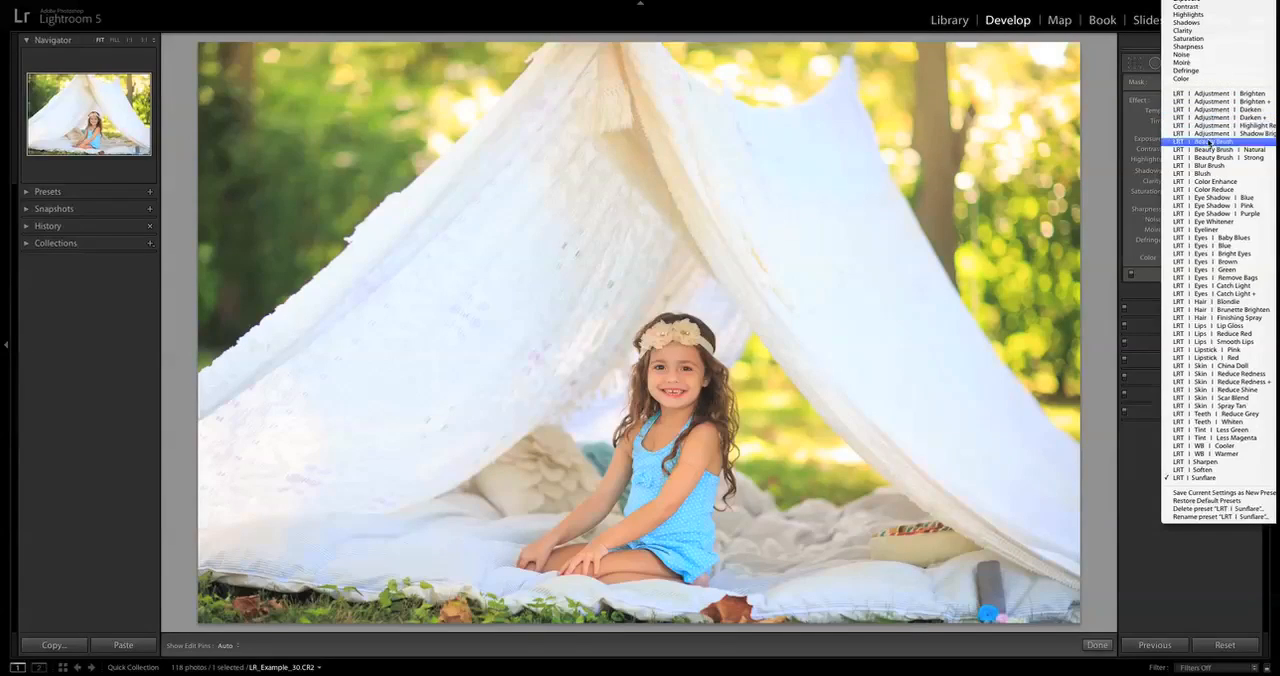
left_click(1208, 168)
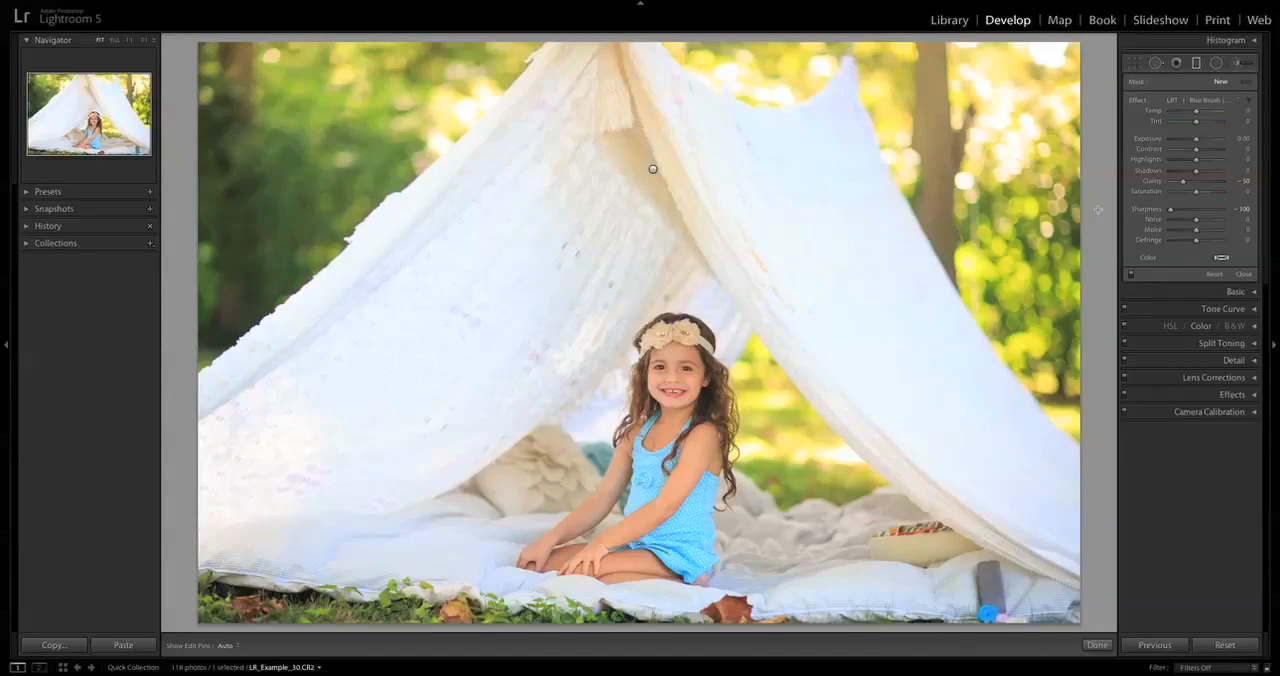
left_click_drag(944, 297, 784, 302)
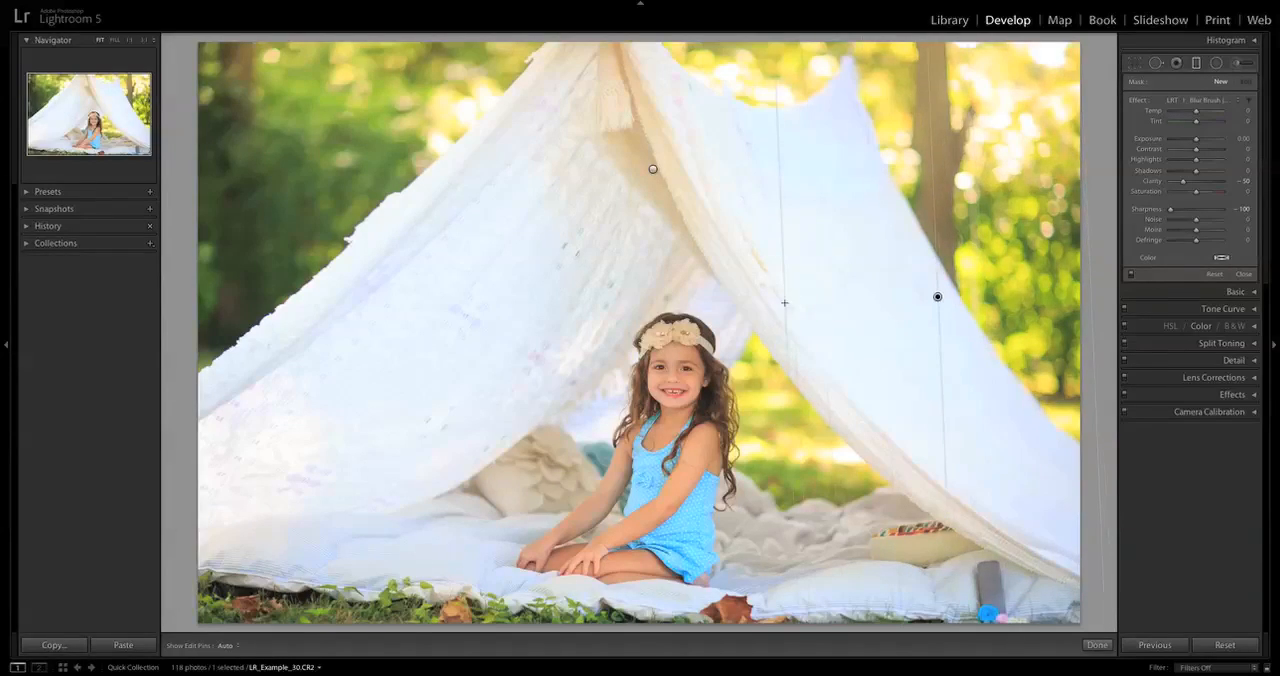
left_click_drag(1037, 310, 973, 310)
left_click_drag(859, 325, 811, 329)
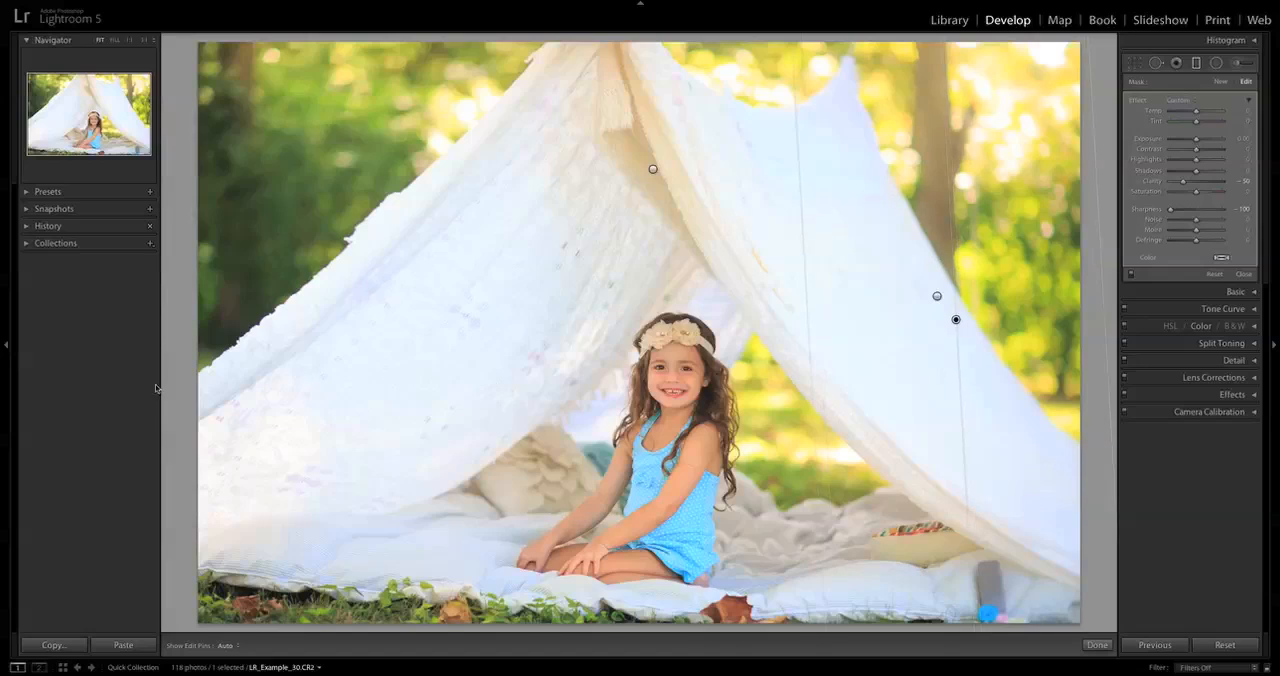
left_click_drag(342, 326, 520, 310)
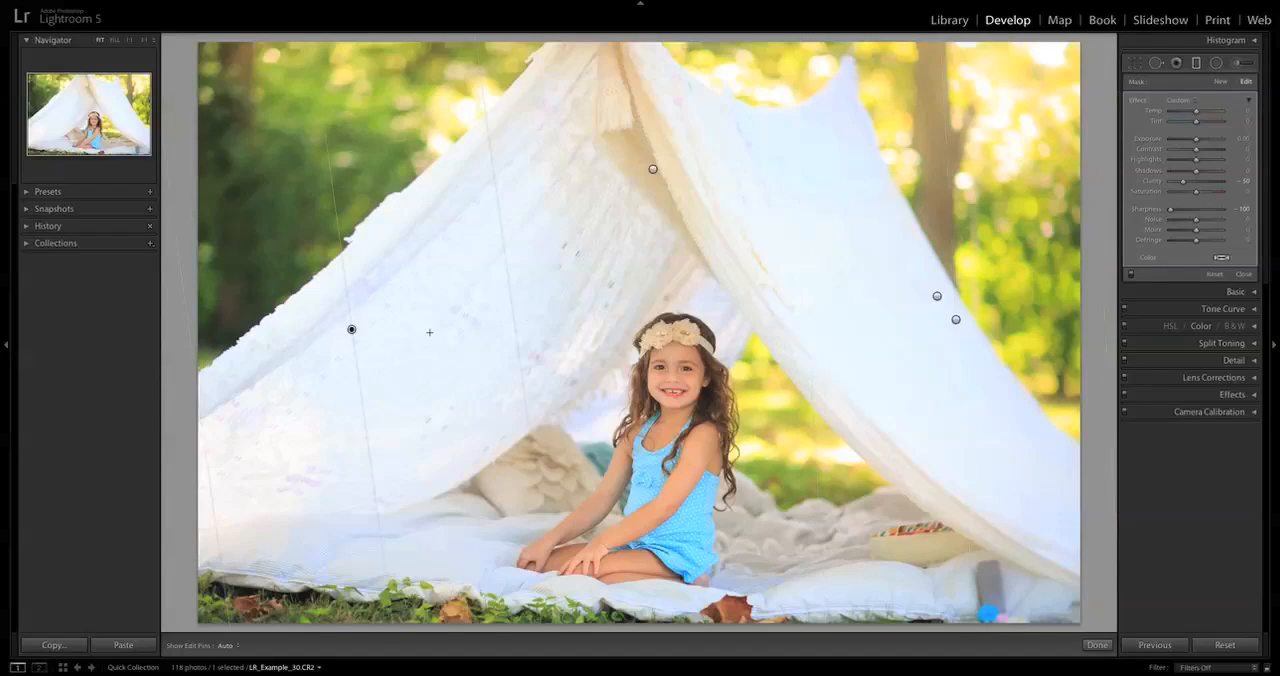
left_click_drag(176, 323, 520, 310)
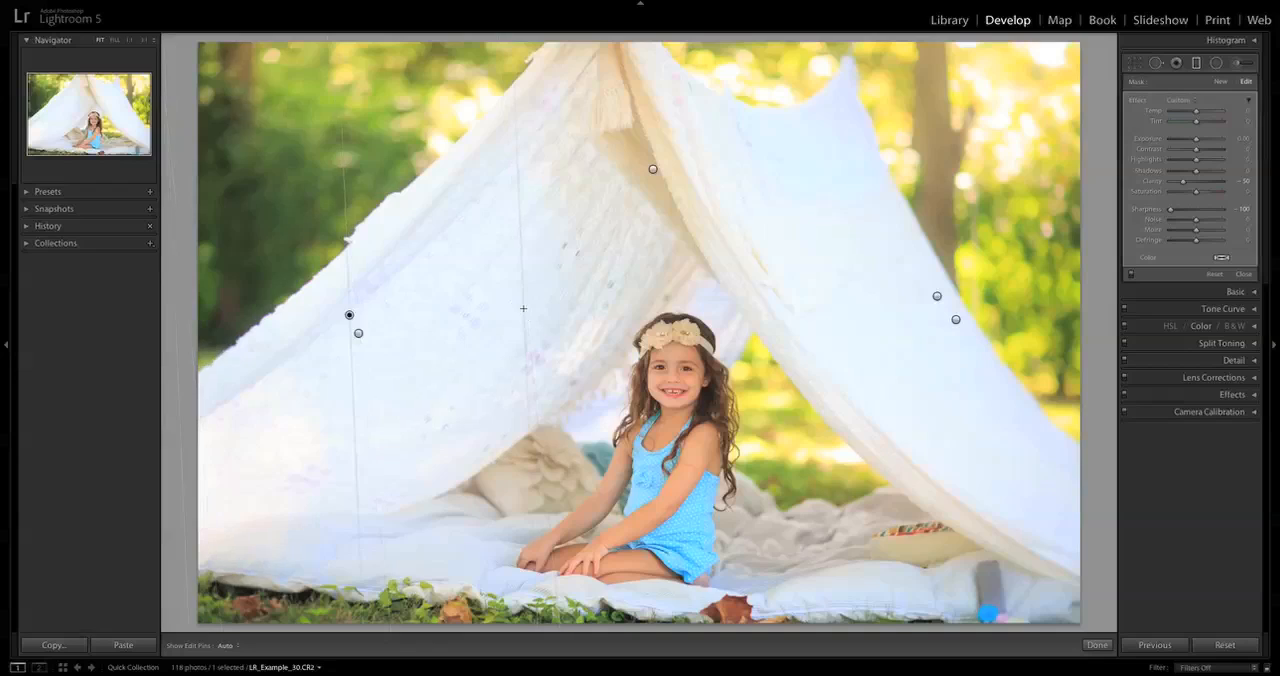
Compare the tent photo with its Sunflare and blur graduated filters switched off and on.
left_click(1131, 275)
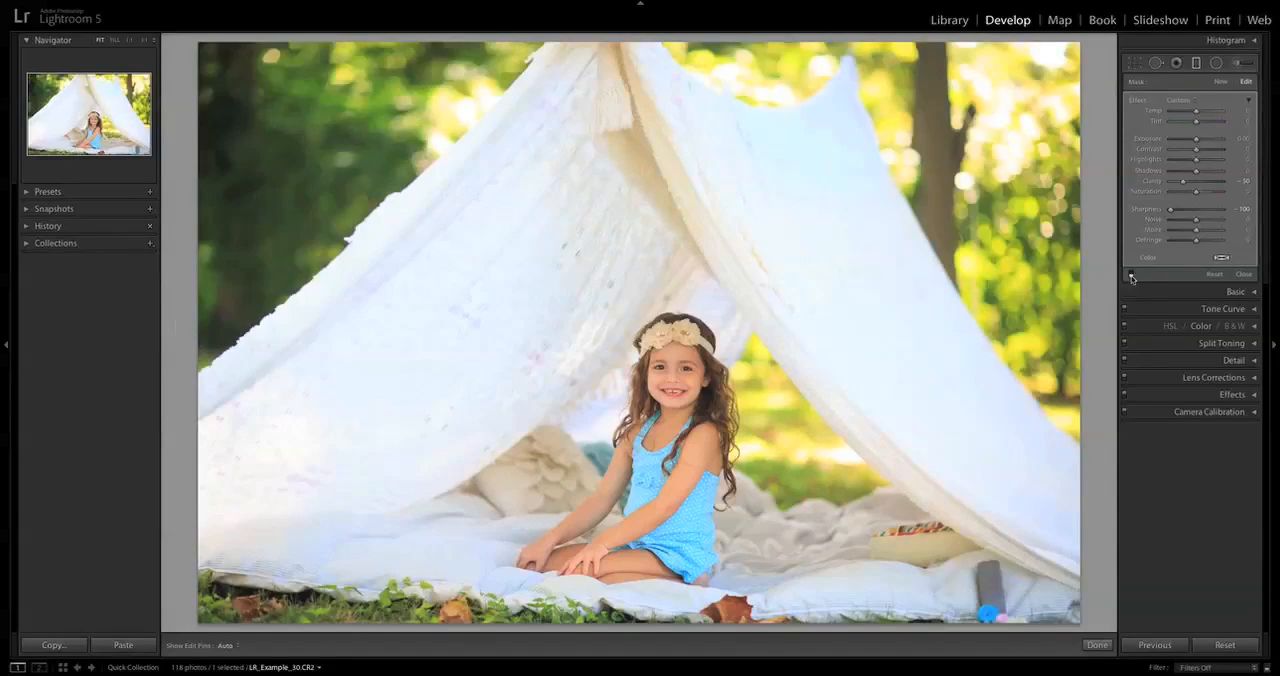
left_click(1131, 276)
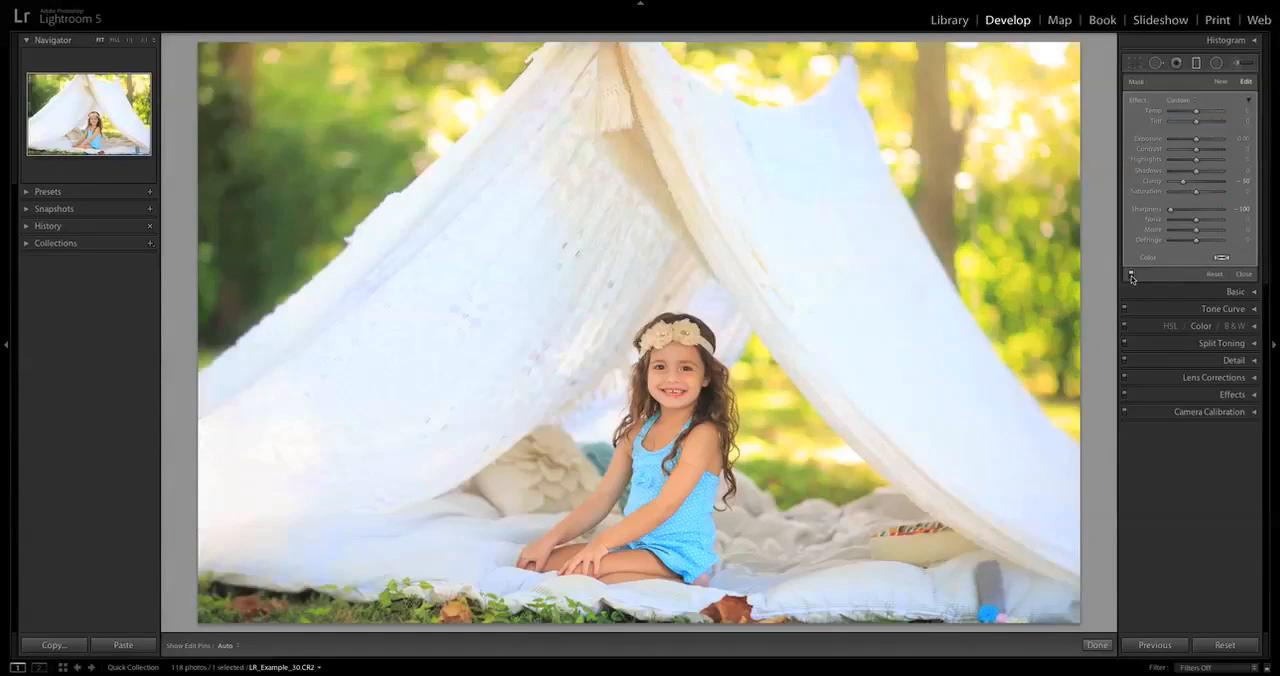
left_click(1131, 276)
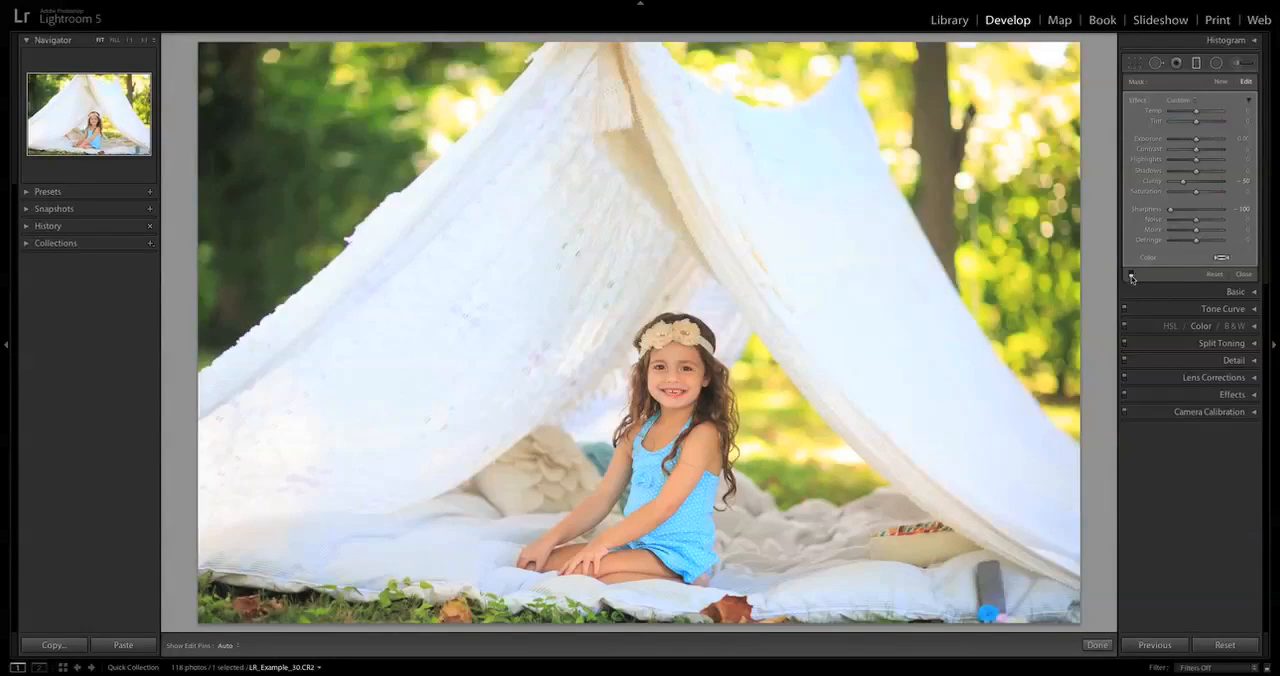
left_click(1131, 276)
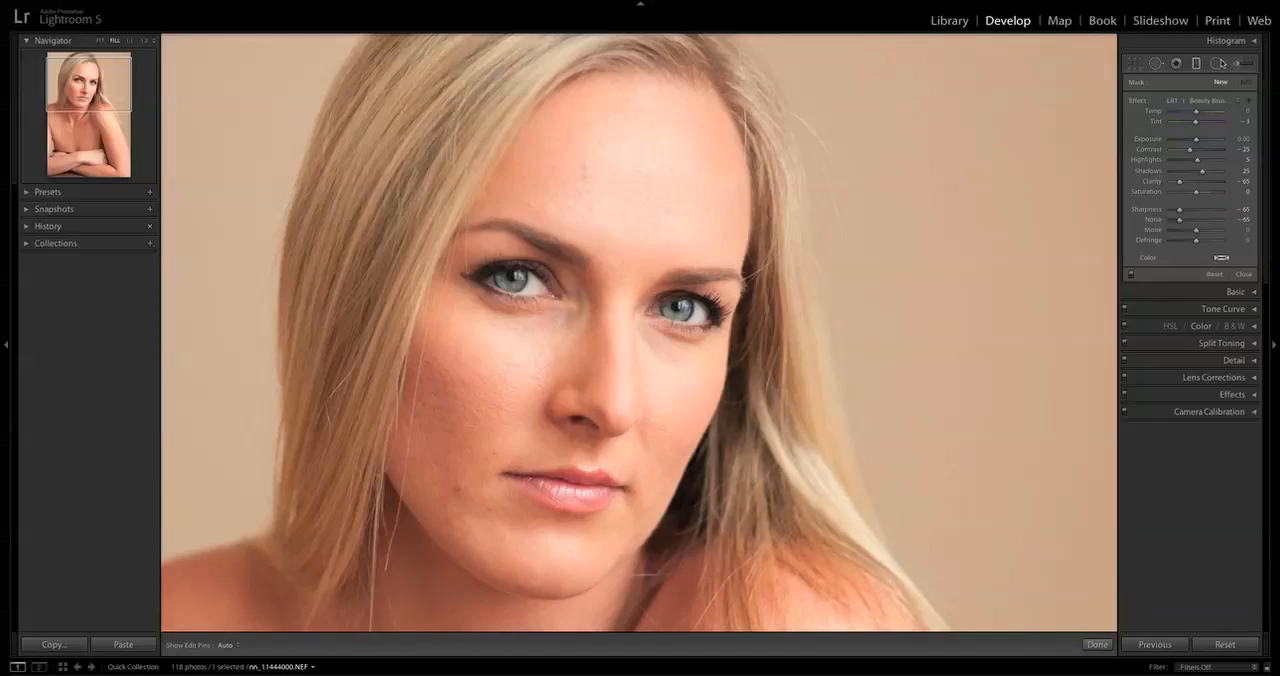
Paint the forehead, image-left cheek and nose with the Adjustment Brush using the LRT | Beauty Brush | Strong preset at brush size 10.
left_click(1243, 64)
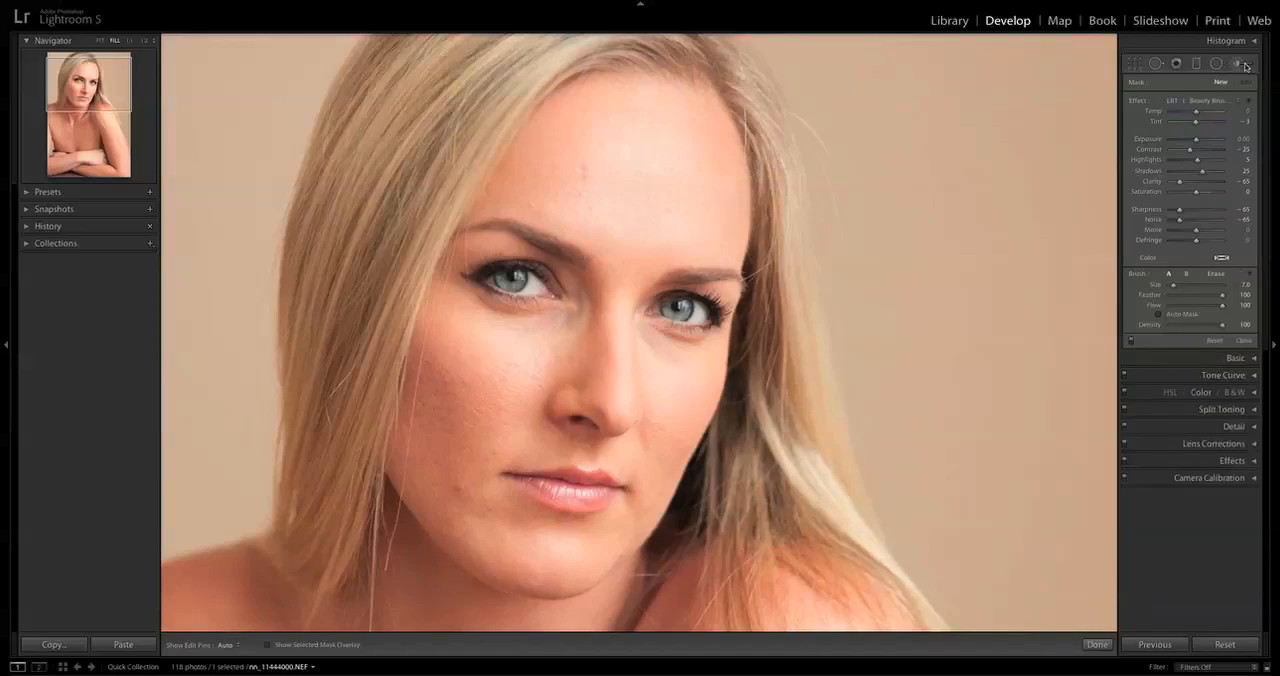
left_click(1213, 103)
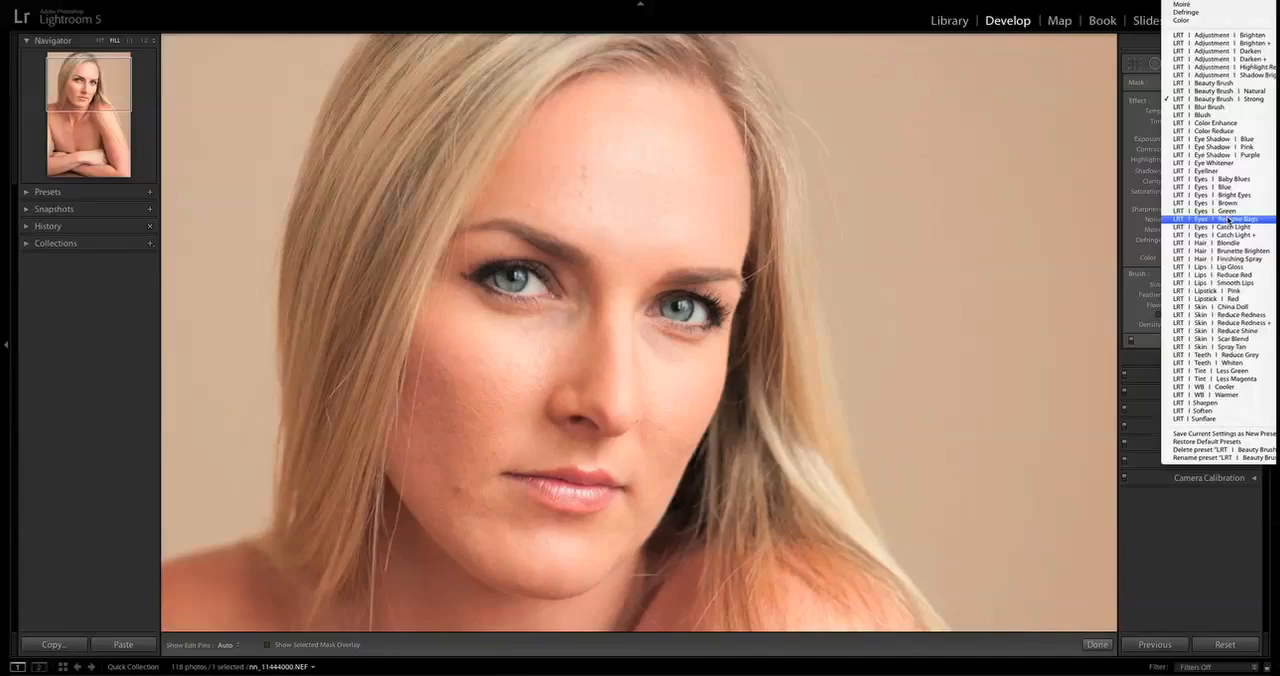
left_click(1238, 100)
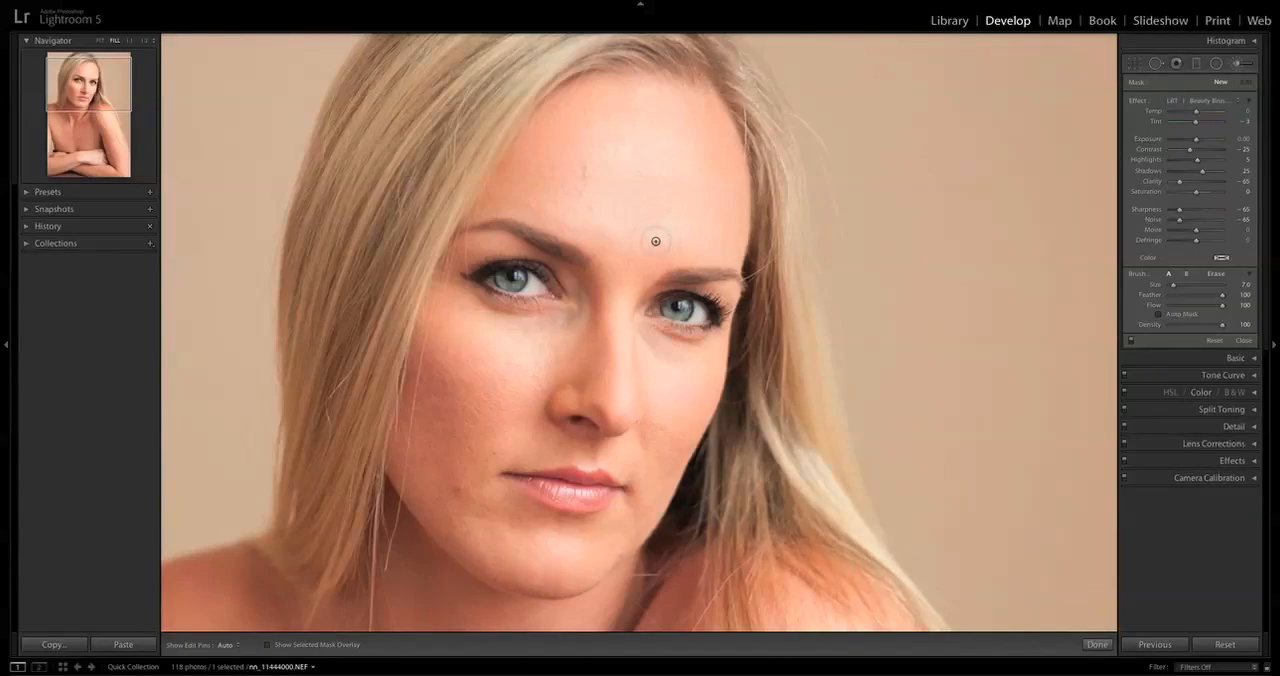
key("bracketright")
key("bracketright")
key("bracketright")
key("bracketright")
key("bracketright")
key("h")
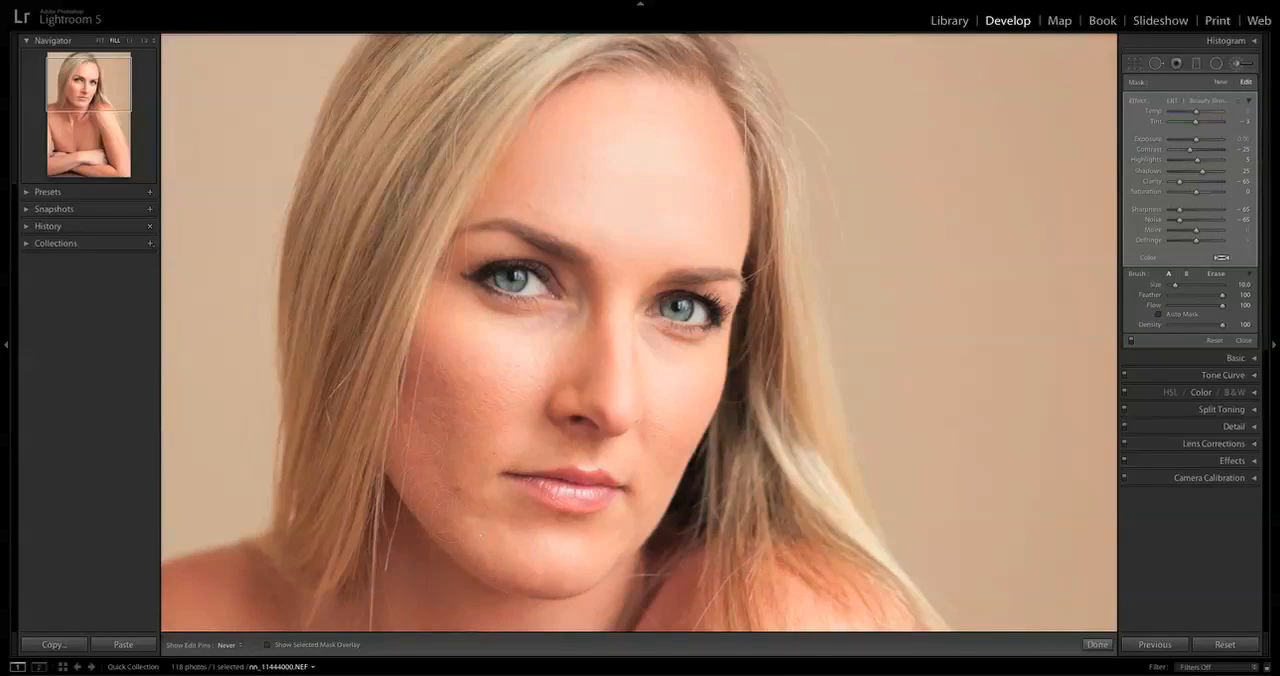
mouse_move(474, 487)
left_mouse_down()
mouse_move(452, 500)
mouse_move(465, 440)
mouse_move(567, 357)
left_mouse_up()
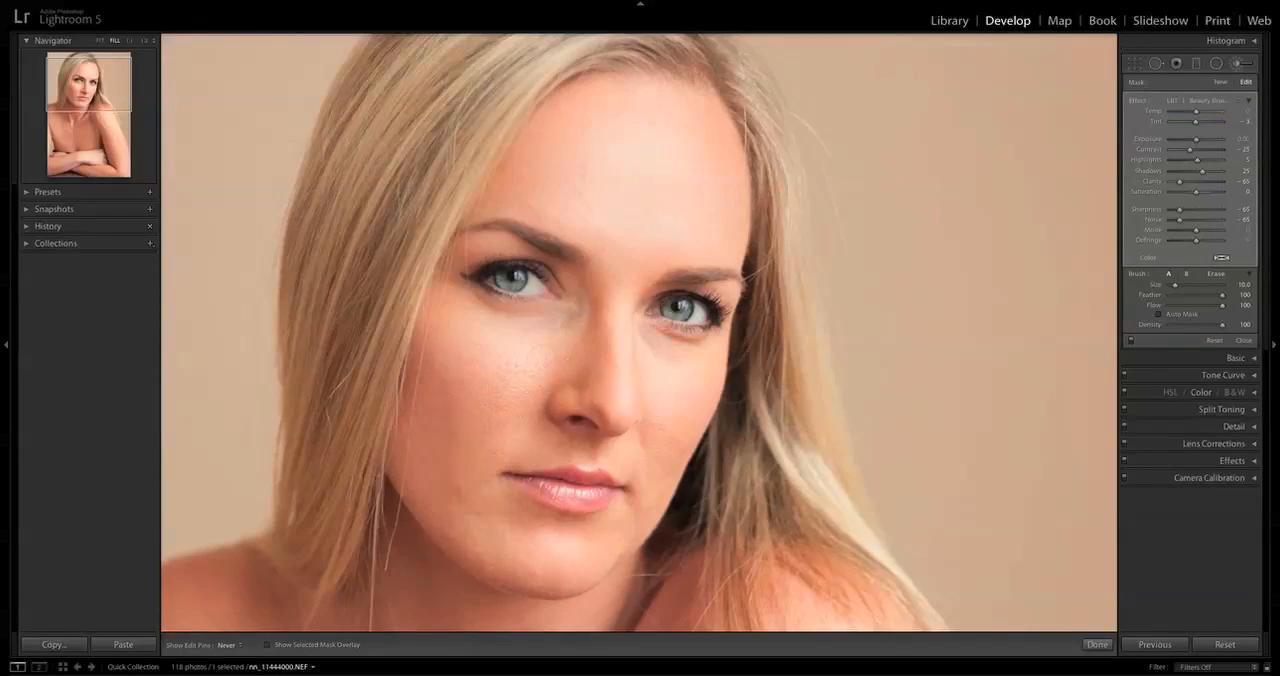
left_click_drag(593, 397, 597, 304)
Continue the skin smoothing on the image-right cheek and around the chin, reducing the brush size to 8 and 7.
key("bracketleft")
key("h")
key("bracketleft")
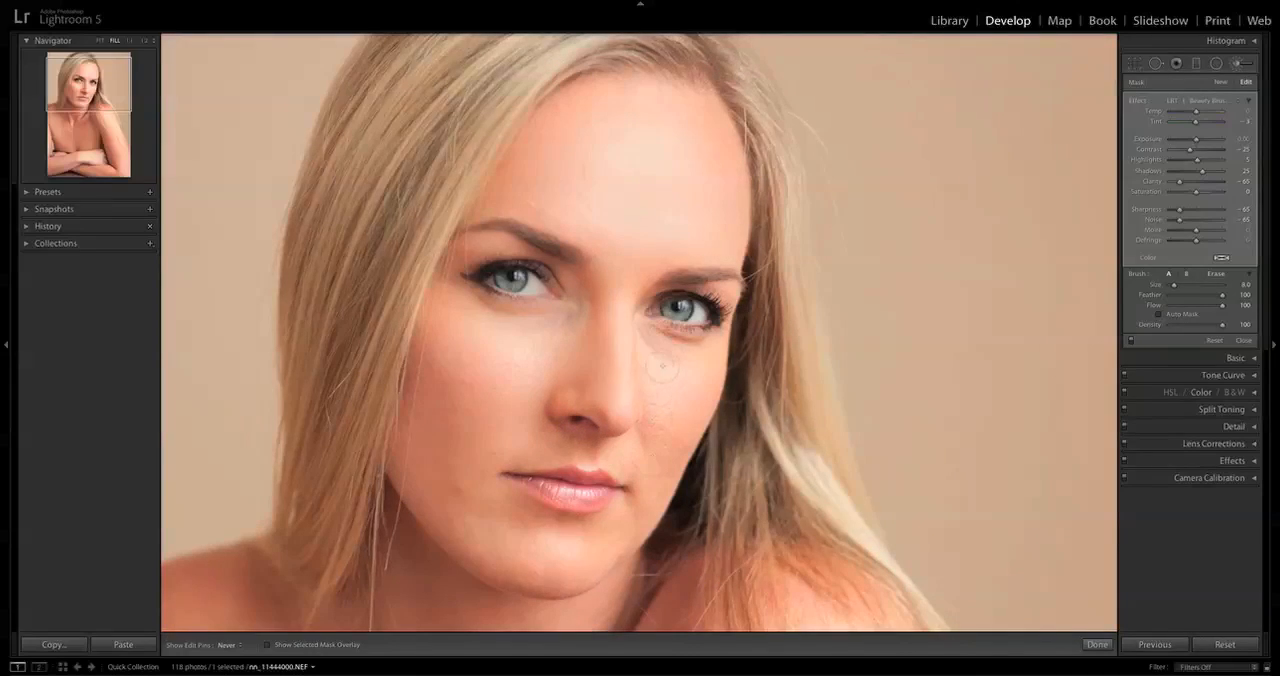
key("h")
key("bracketleft")
key("h")
left_click_drag(465, 484, 467, 541)
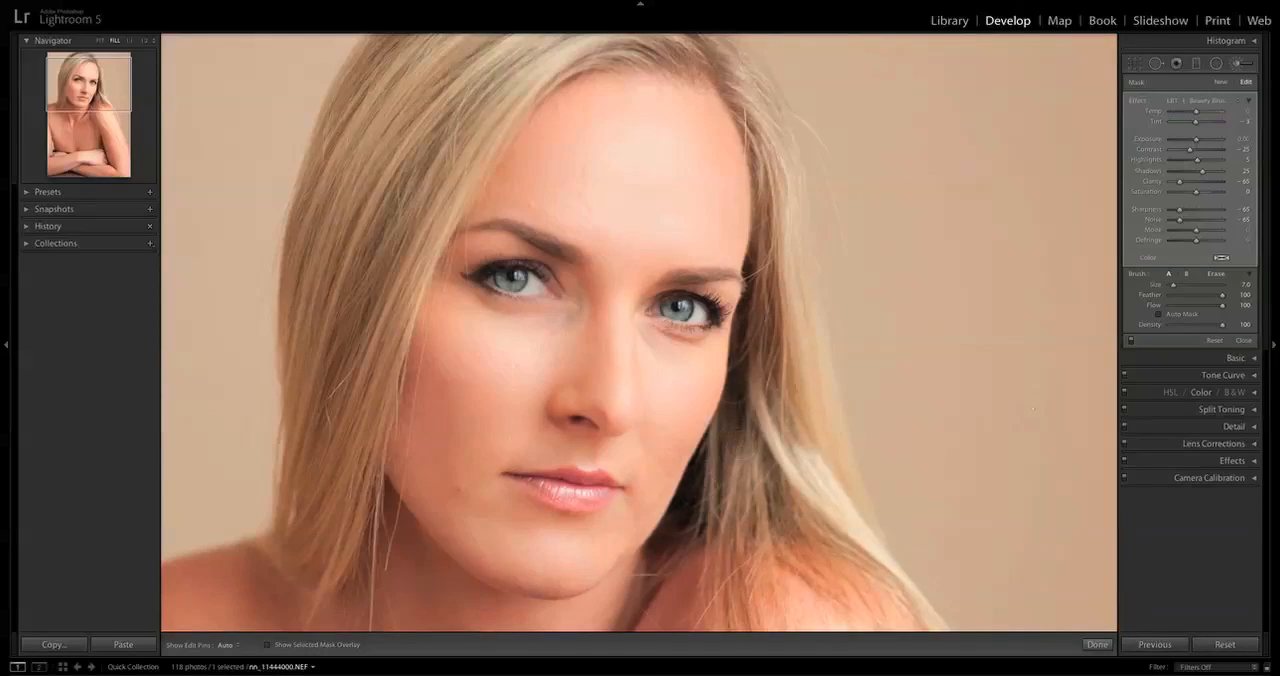
Compare the portrait with the Beauty Brush skin smoothing switched off and on.
left_click(1133, 343)
left_click(1133, 343)
left_click(1133, 343)
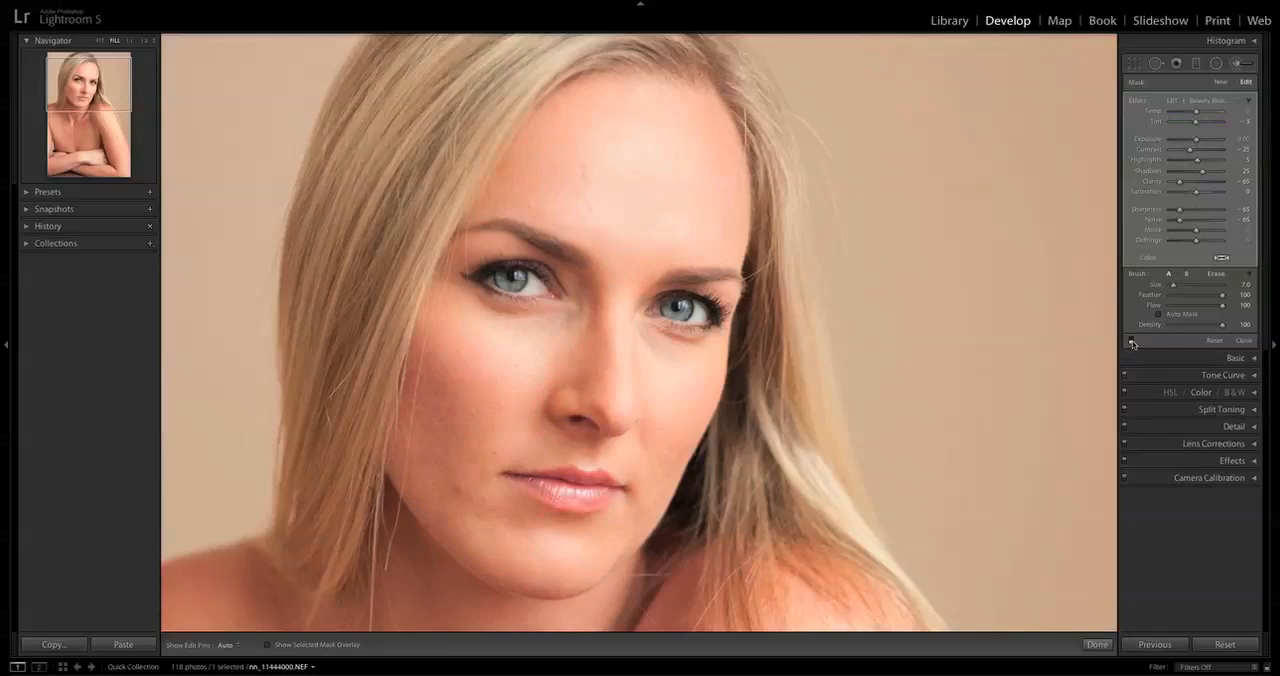
left_click(1133, 343)
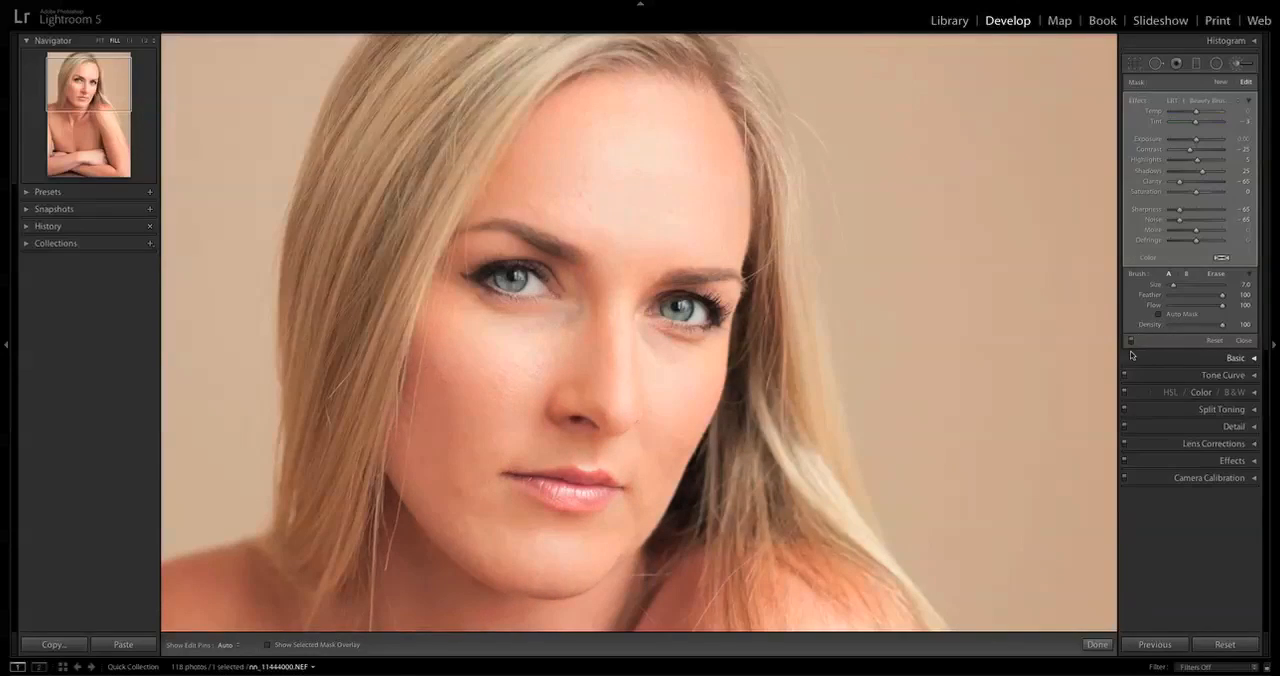
Paint both irises with a new LRT | Eyes | Baby Blues brush at size 4.
left_click(1215, 100)
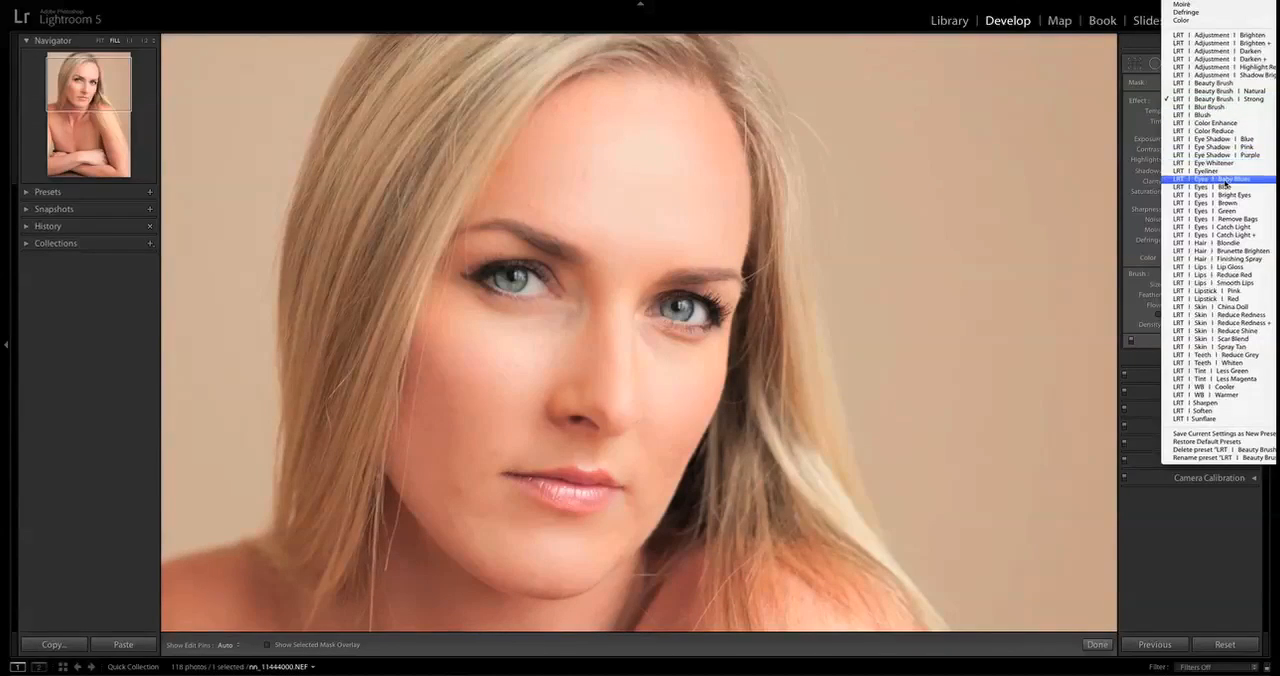
left_click(1215, 179)
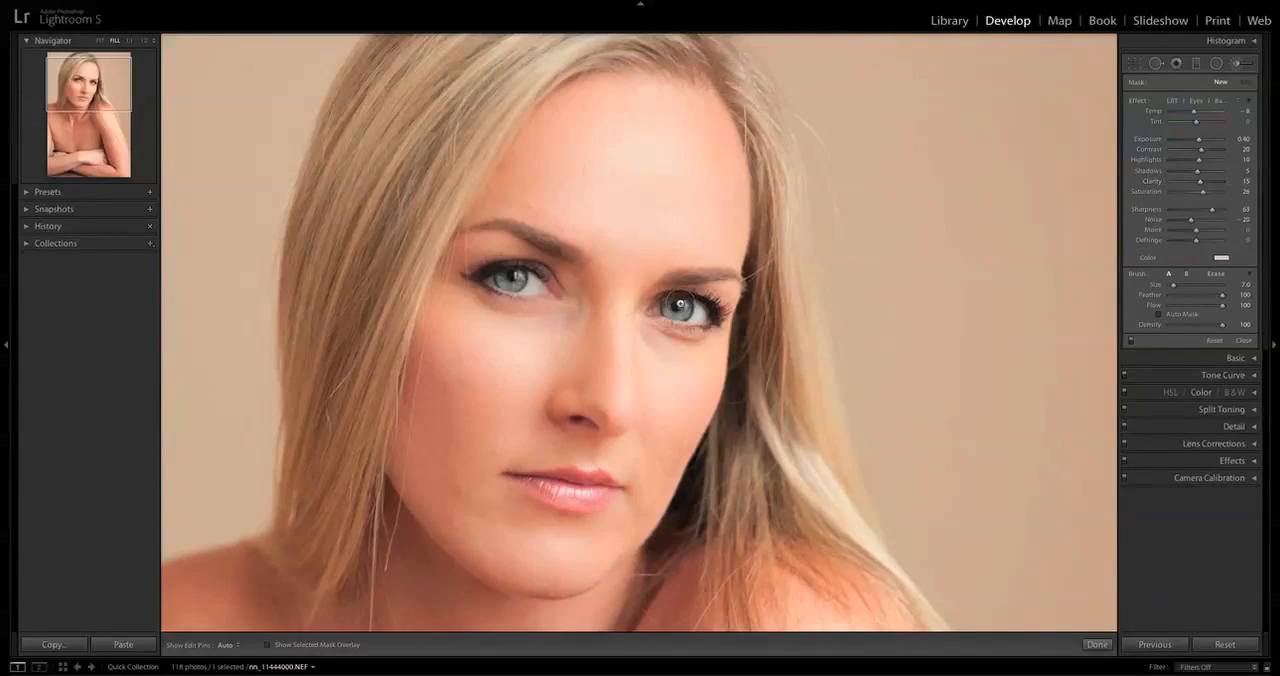
key("bracketleft")
key("bracketleft")
key("bracketleft")
key("h")
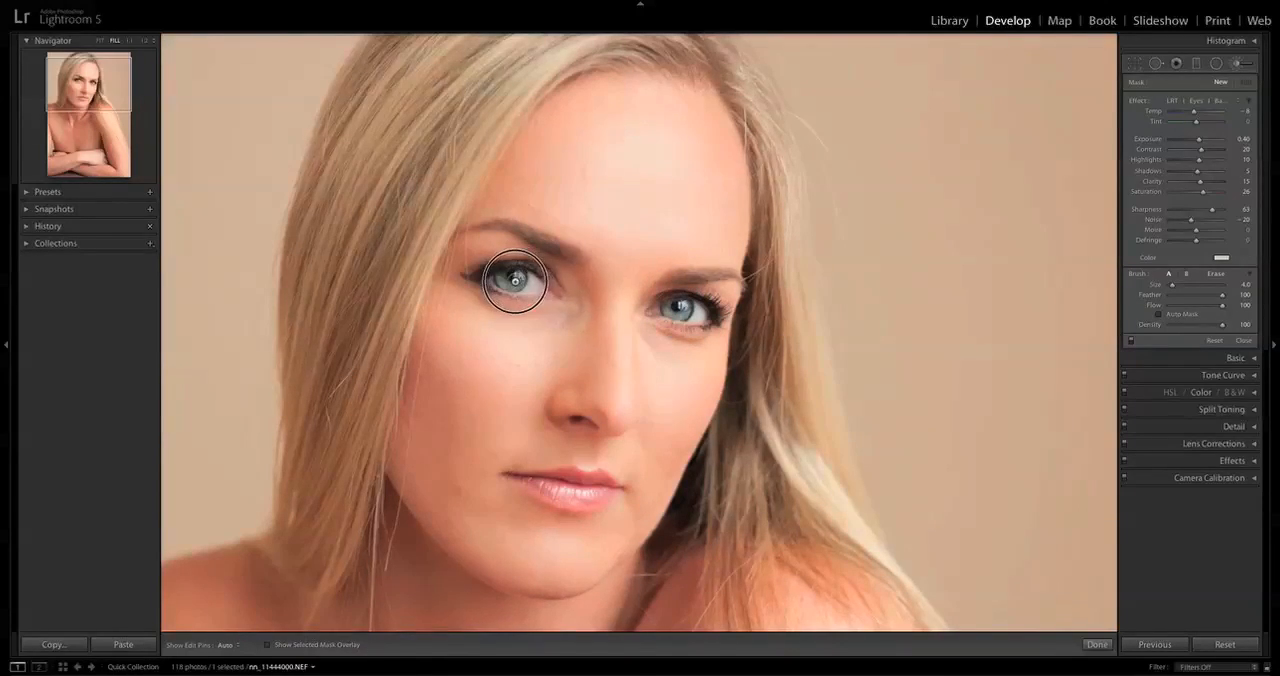
left_click_drag(514, 280, 506, 281)
key("h")
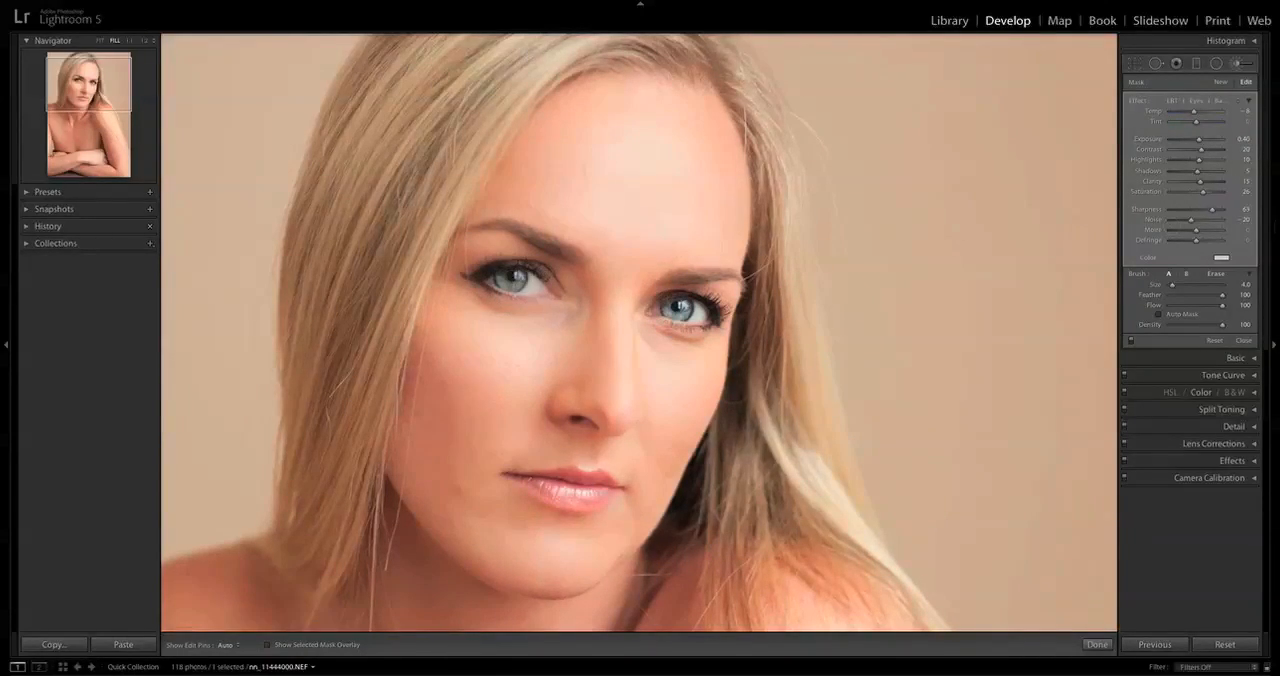
Compare the portrait's eyes with the brush adjustments switched off and on.
left_click(1131, 342)
left_click(1131, 342)
left_click(1131, 344)
Add a new LRT | Skin | Reduce Redness brush adjustment and paint it over the reddish shoulders at size 18.
left_click(1220, 81)
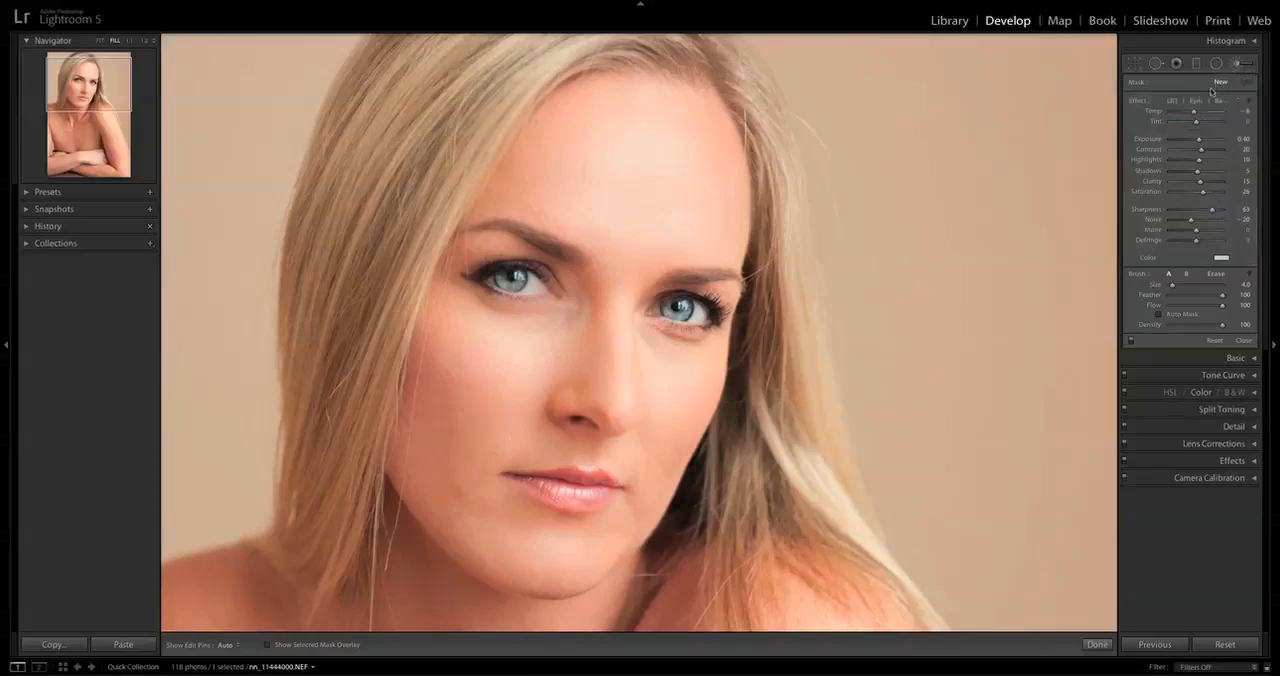
left_click(1211, 108)
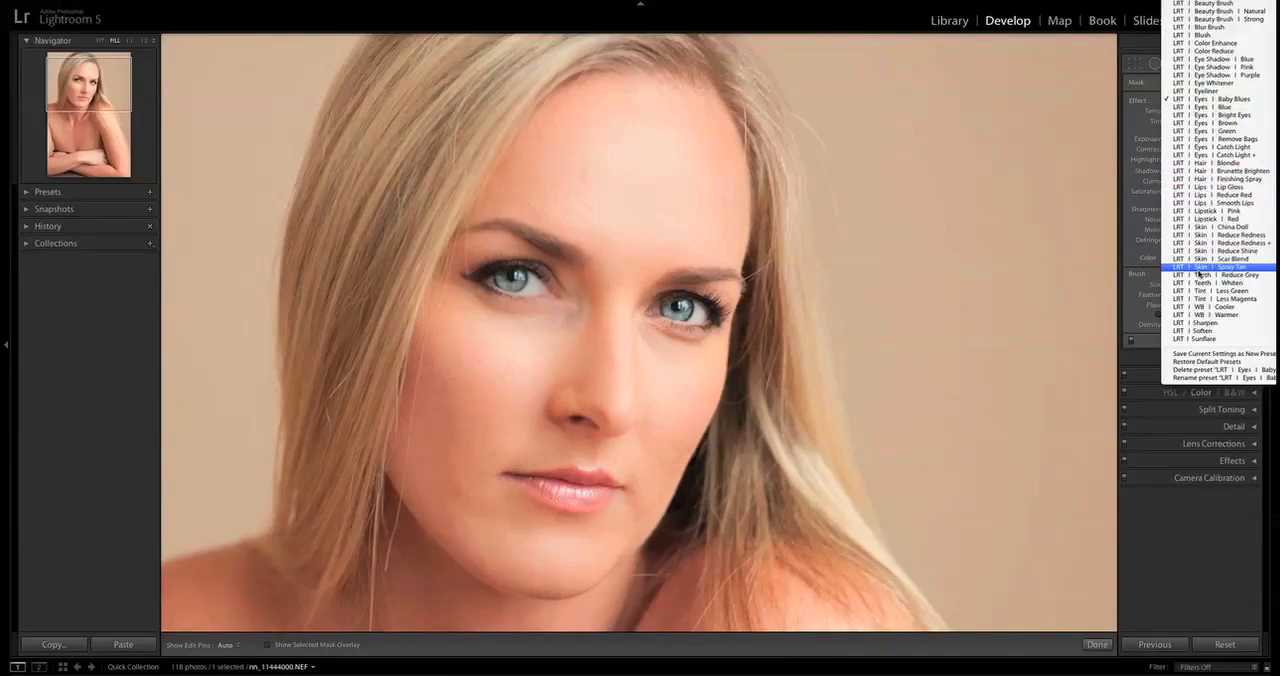
left_click(1226, 236)
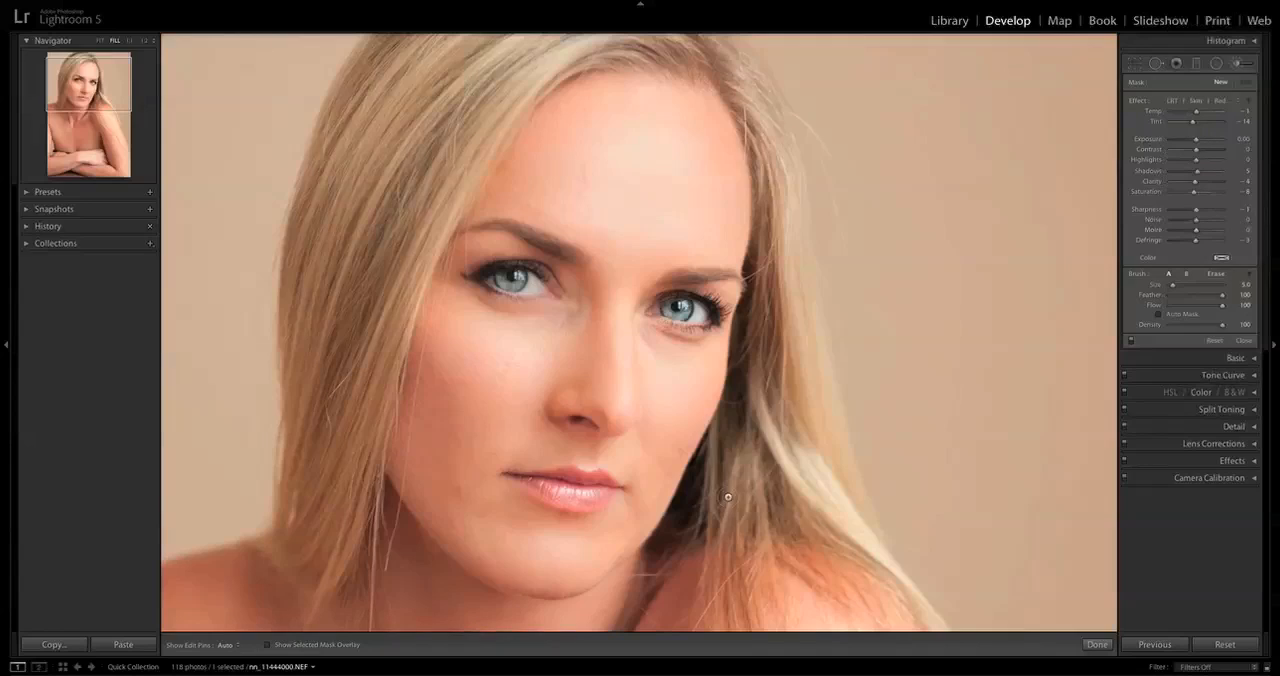
scroll(722, 584, "up", 5)
key("h")
mouse_move(222, 606)
left_mouse_down()
mouse_move(194, 611)
mouse_move(229, 574)
mouse_move(482, 656)
mouse_move(490, 646)
mouse_move(222, 602)
left_mouse_up()
key("h")
Change the shoulder adjustment's preset to LRT | Skin | Reduce Redness + and compare the portrait with the brush adjustments off and on.
key("h")
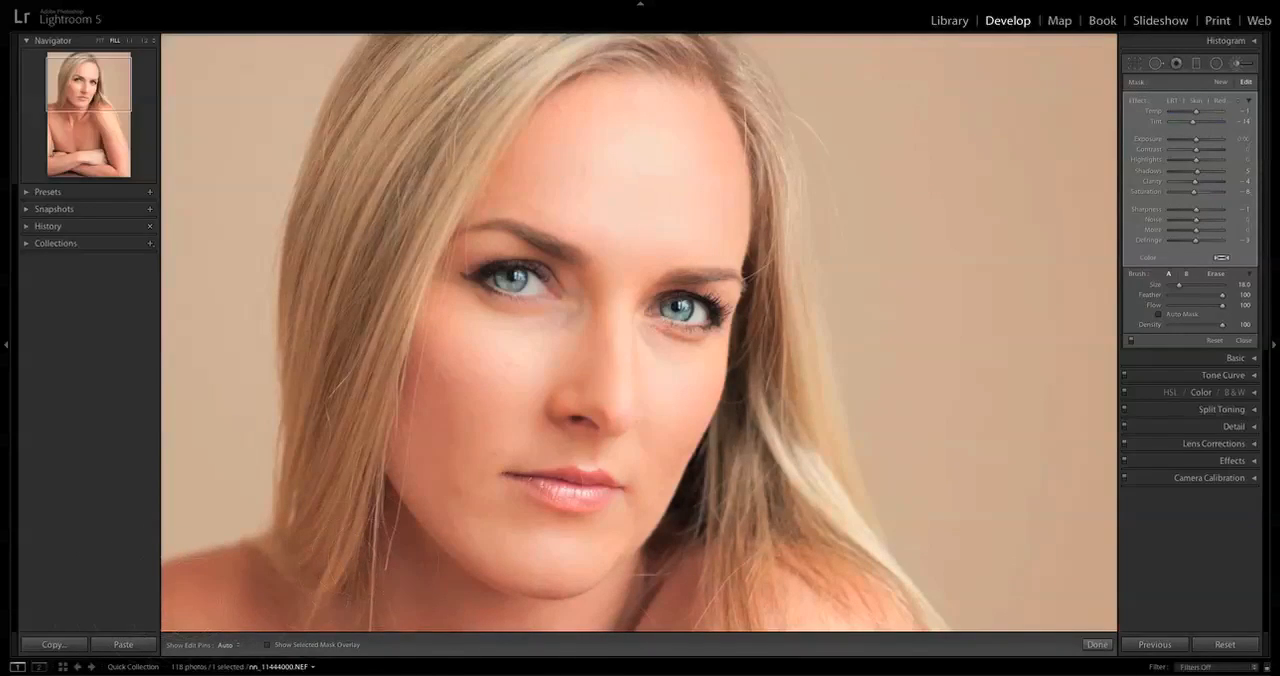
key("h")
left_click(1215, 103)
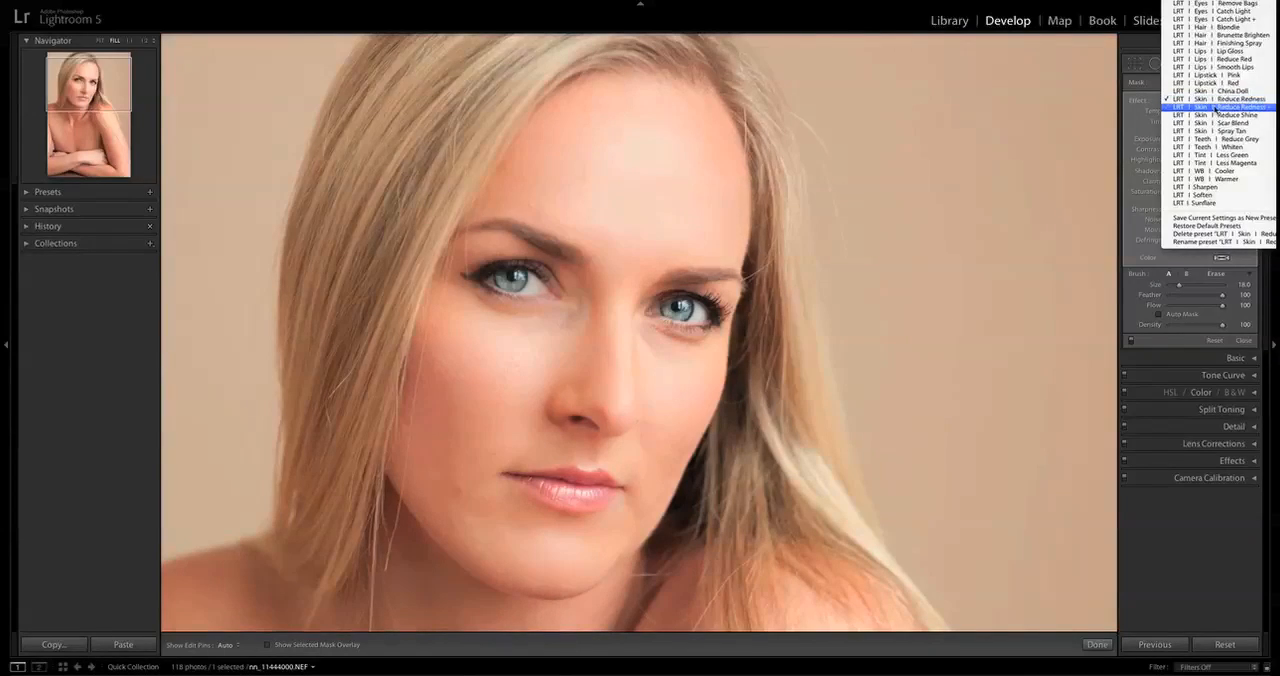
left_click(1214, 107)
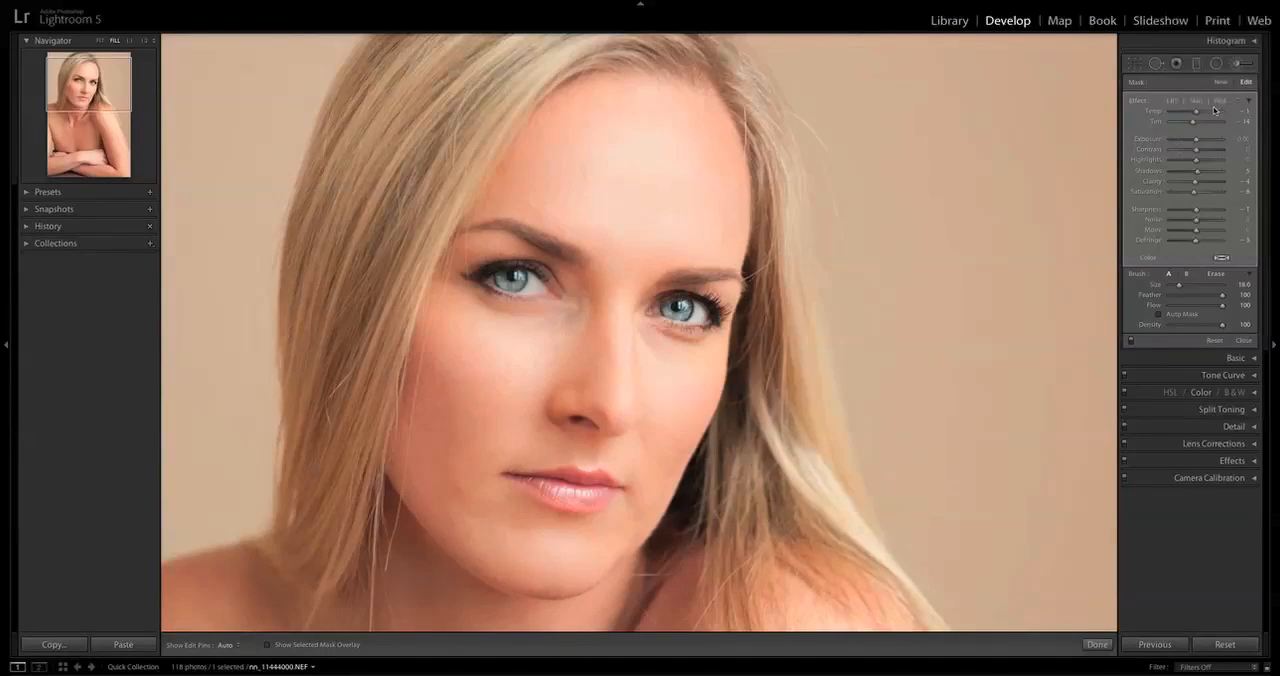
left_click(1132, 343)
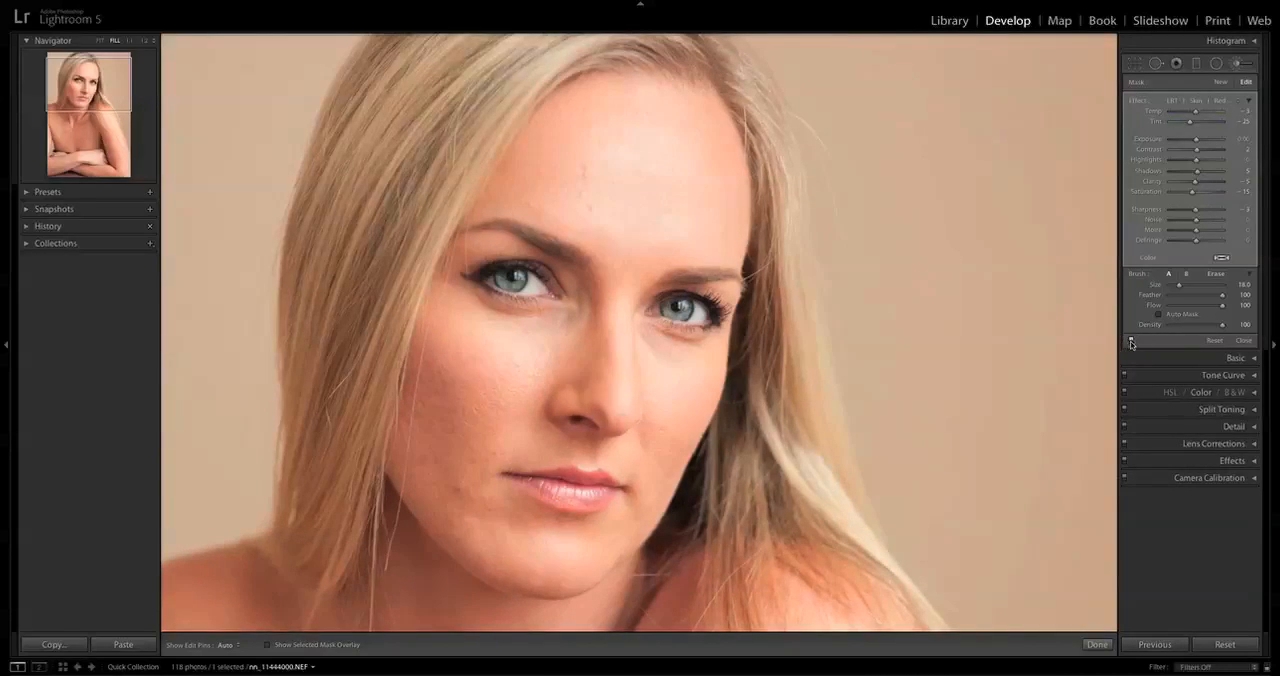
left_click(1132, 343)
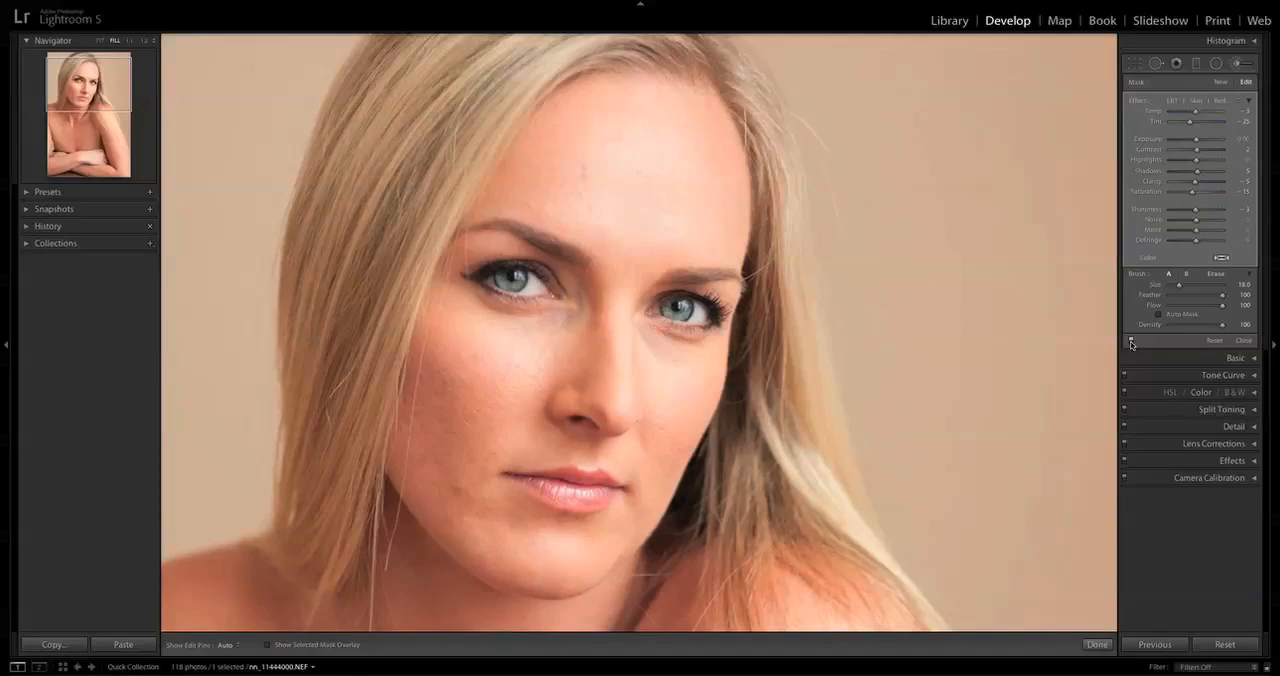
Paint the lower lash lines of both eyes with a new LRT | Eyeliner brush at size 2.
left_click(1214, 100)
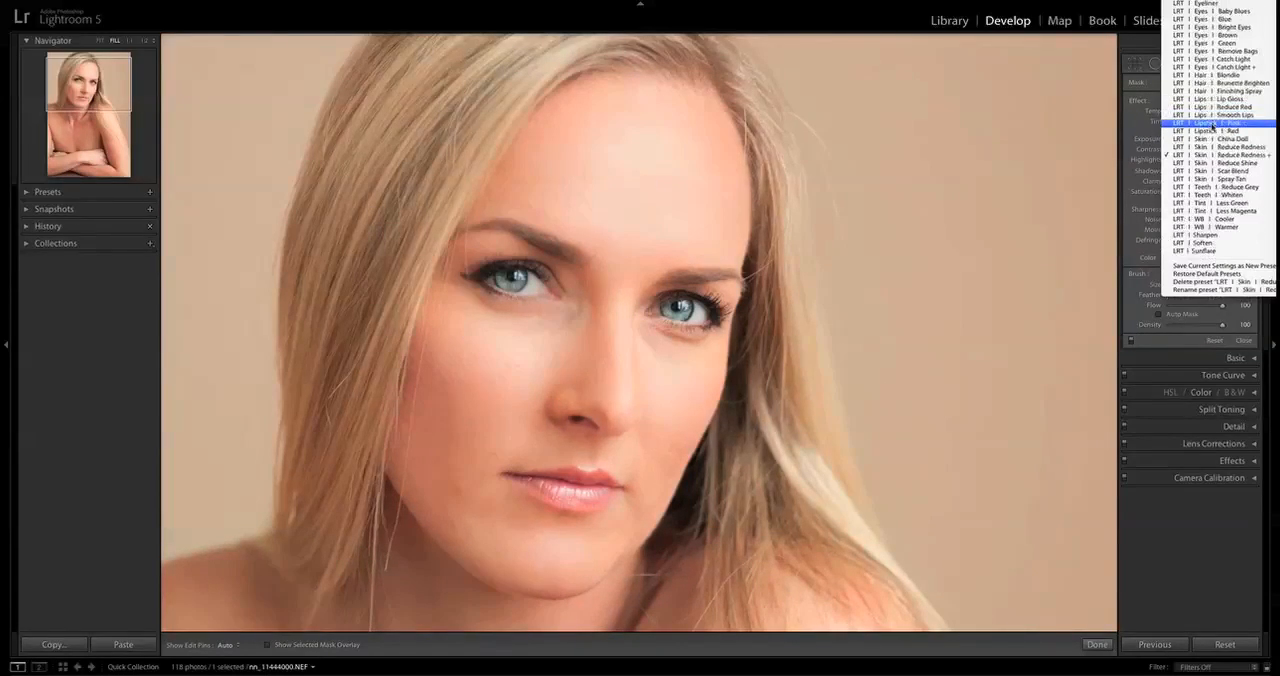
scroll(1214, 128, "up", 5)
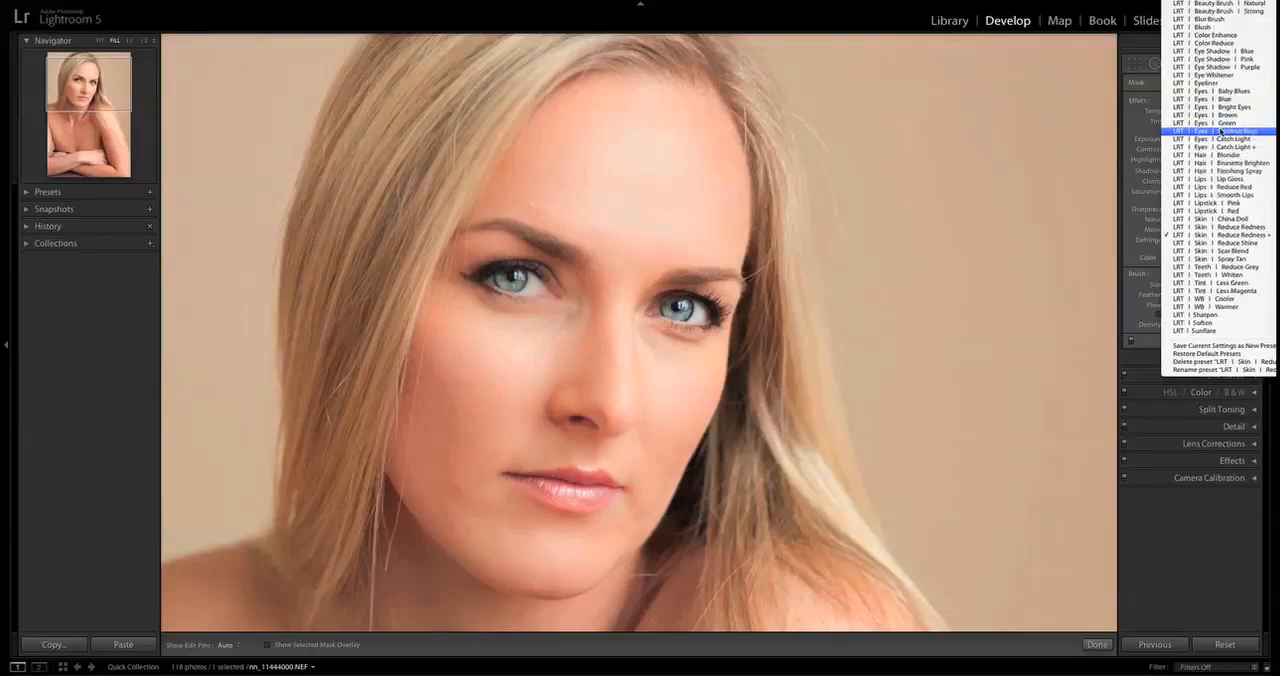
left_click(1207, 83)
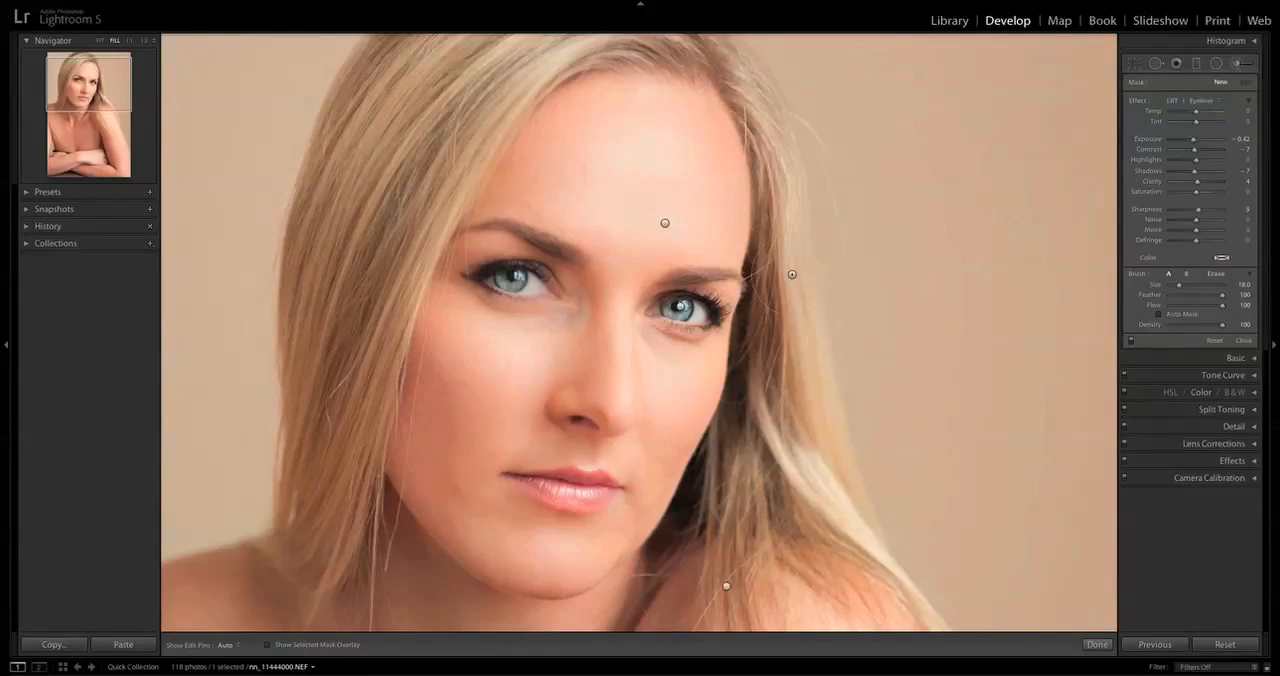
scroll(636, 318, "down", 5)
key("h")
mouse_move(683, 324)
left_mouse_down()
mouse_move(704, 325)
mouse_move(661, 318)
left_mouse_up()
key("h")
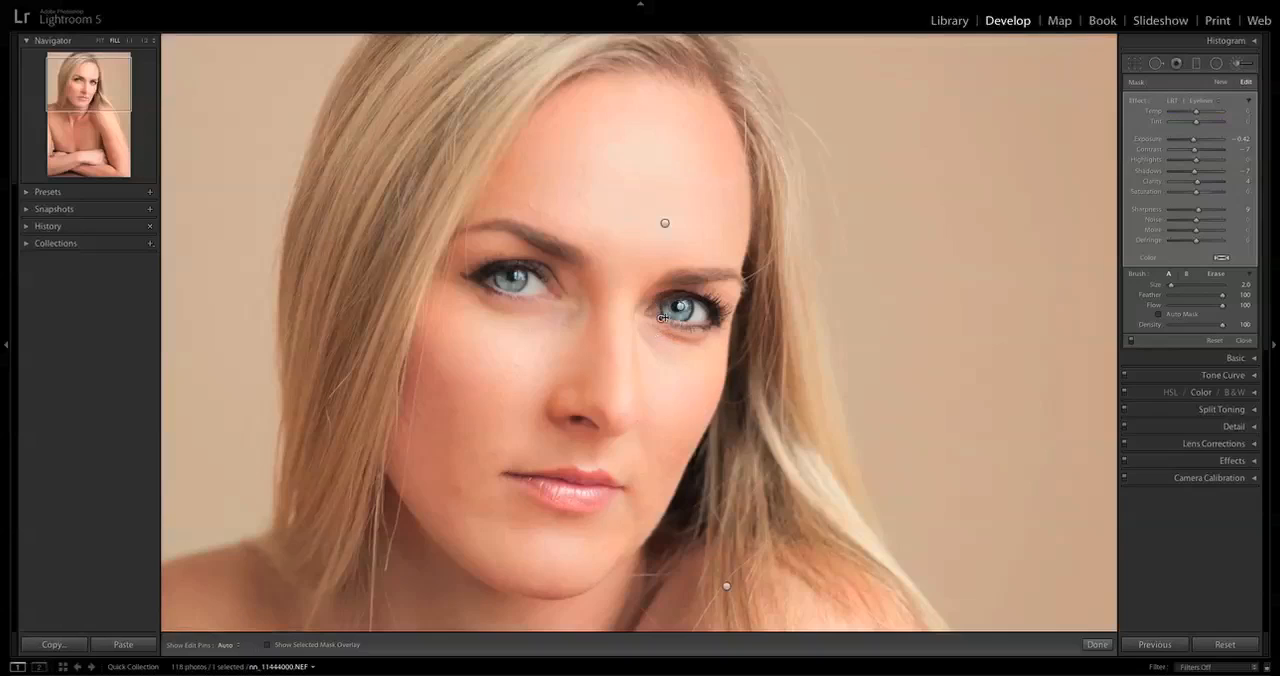
left_click_drag(540, 300, 506, 295)
Compare the finished portrait with all brush adjustments switched off and on.
left_click(1130, 342)
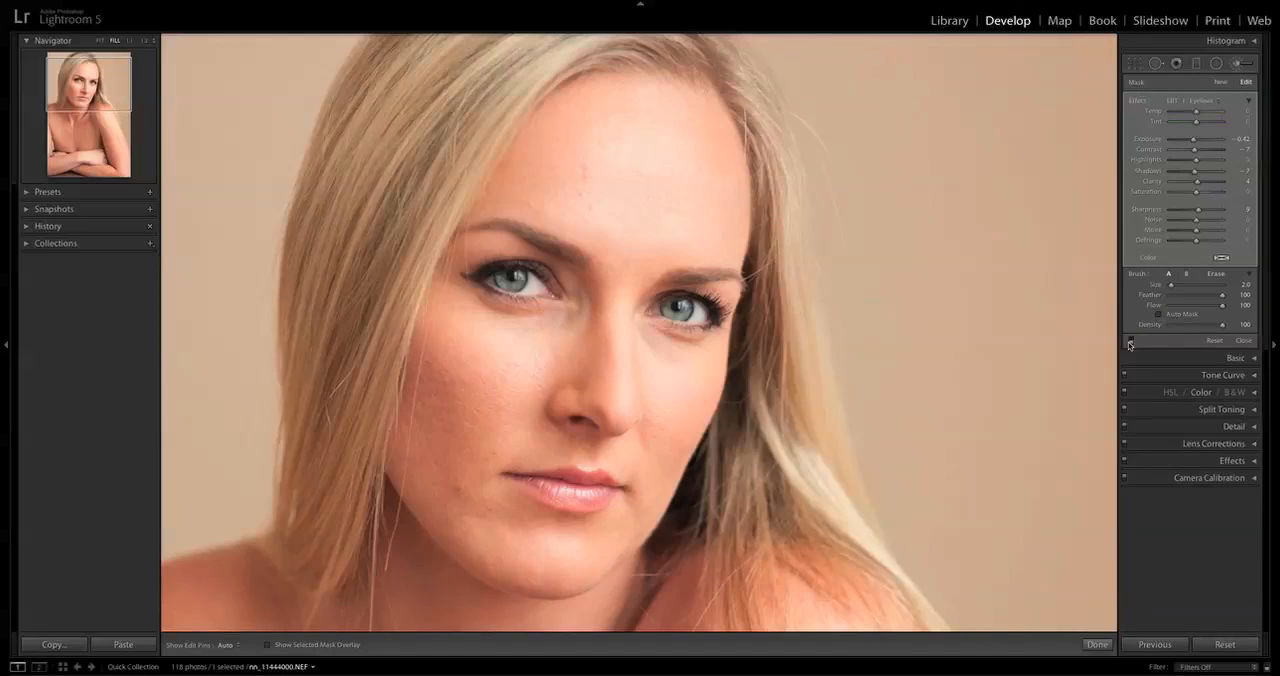
left_click(1130, 343)
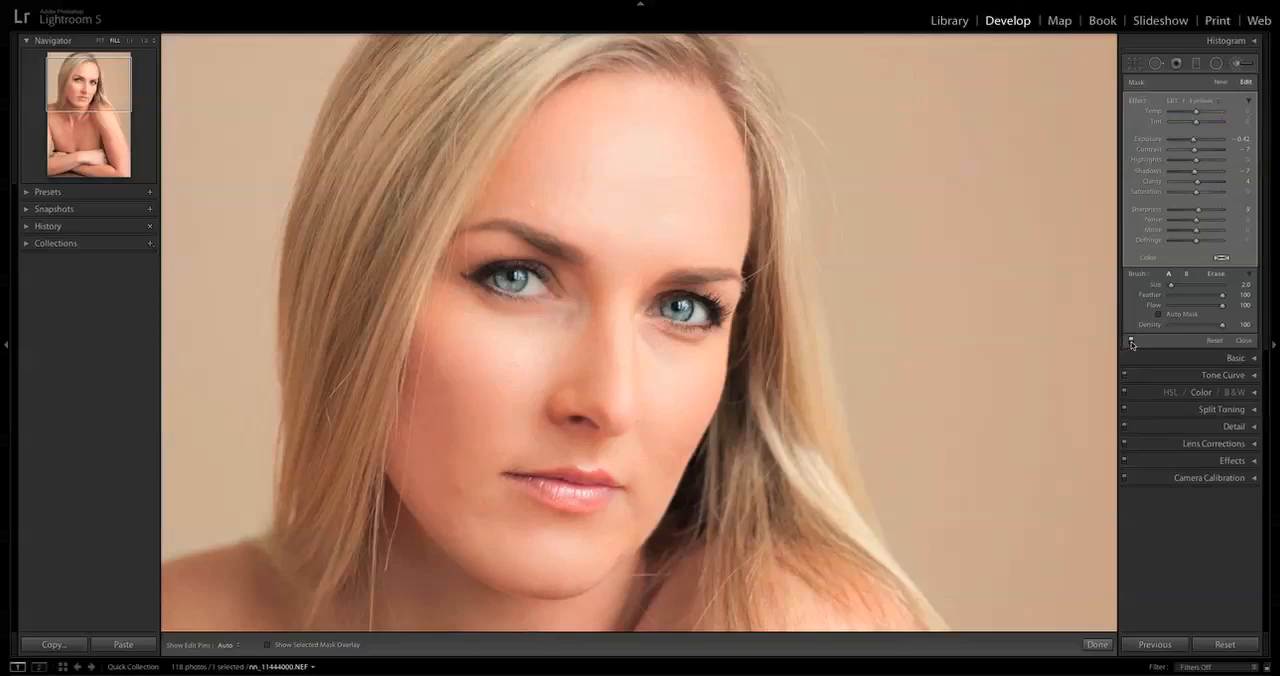
left_click(1130, 343)
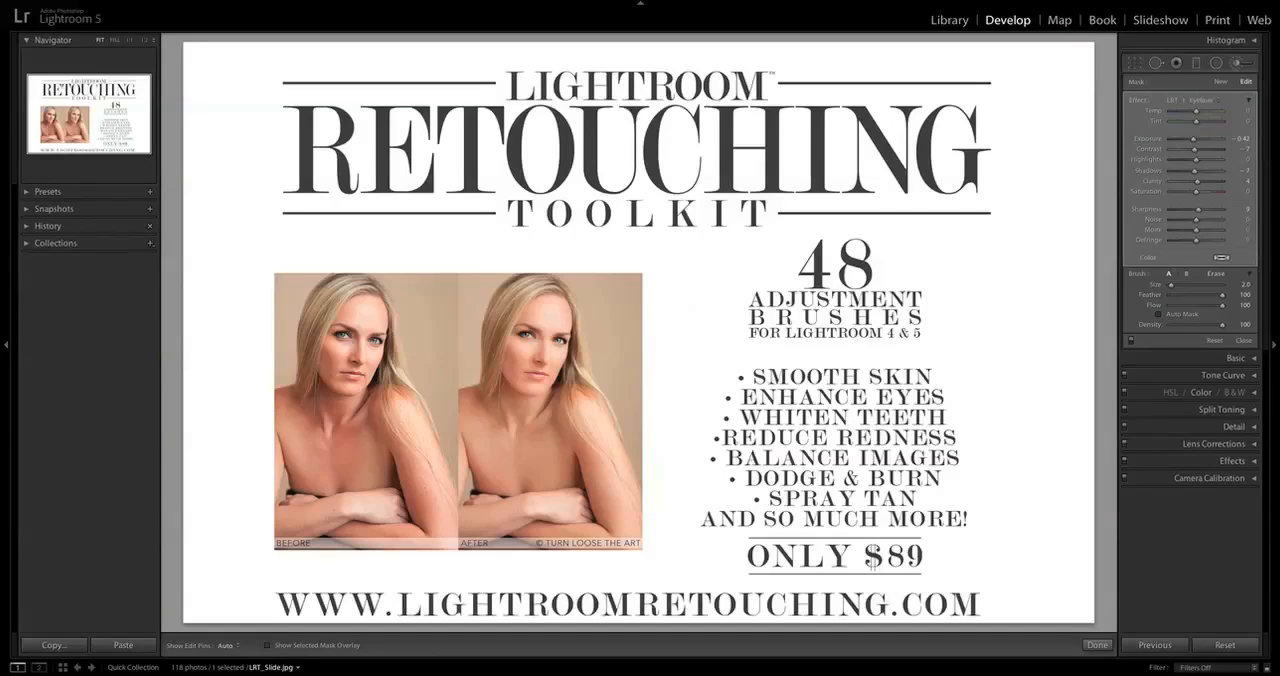